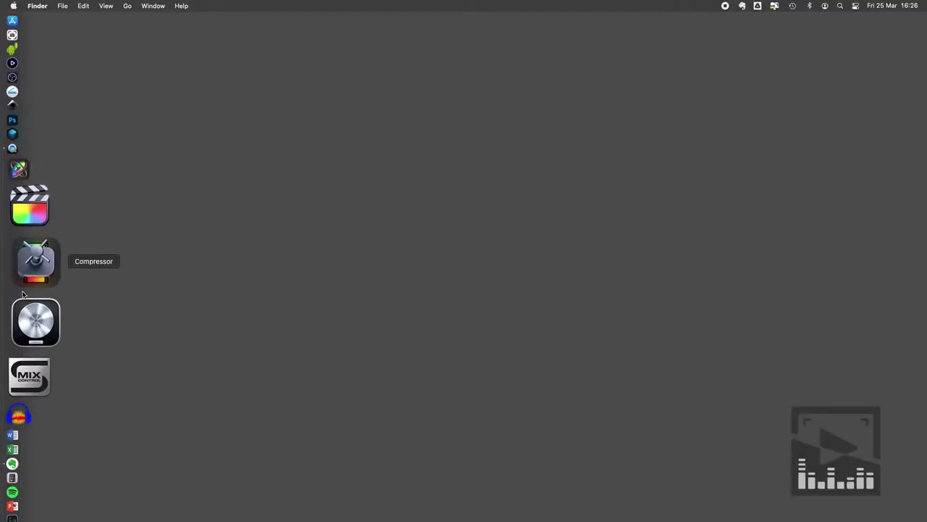
# Step: Launch Logic Pro and create a new project from the "48khz 1 Audio Lane" template
pyautogui.click(28, 302)
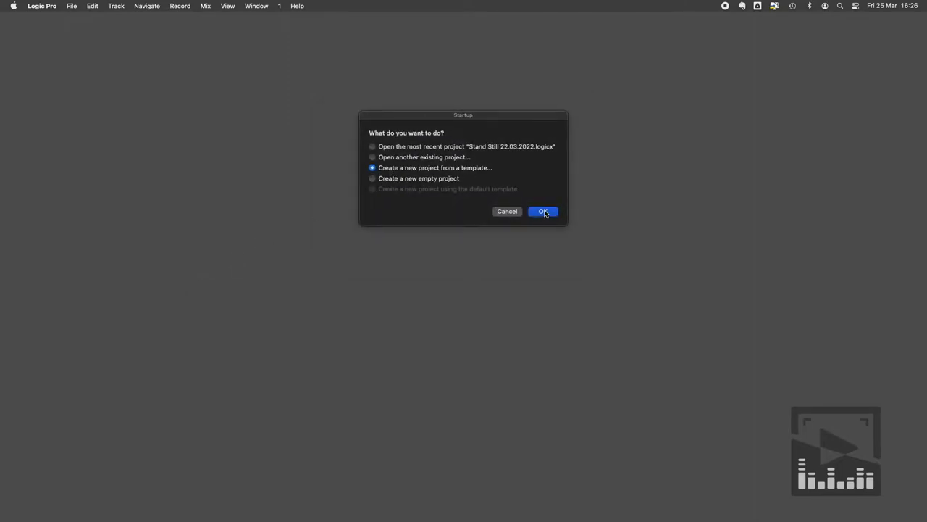
pyautogui.click(544, 211)
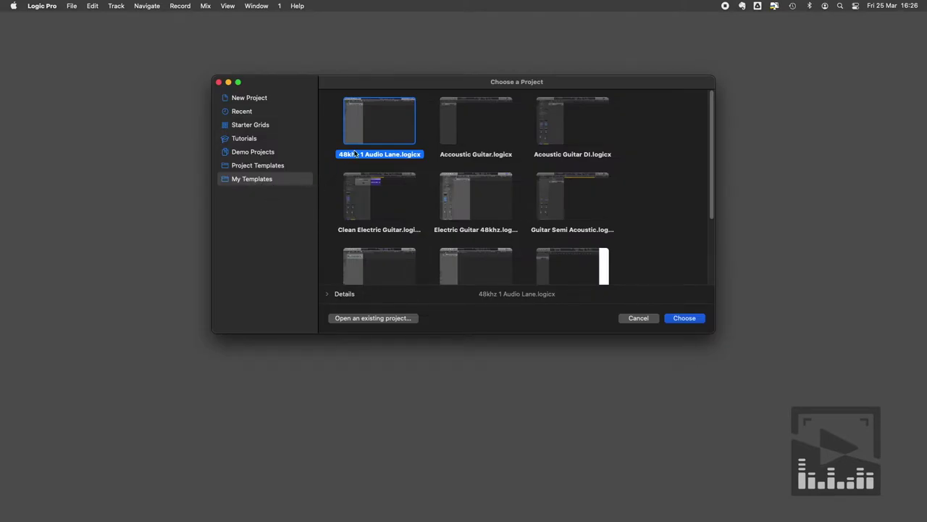
pyautogui.click(685, 318)
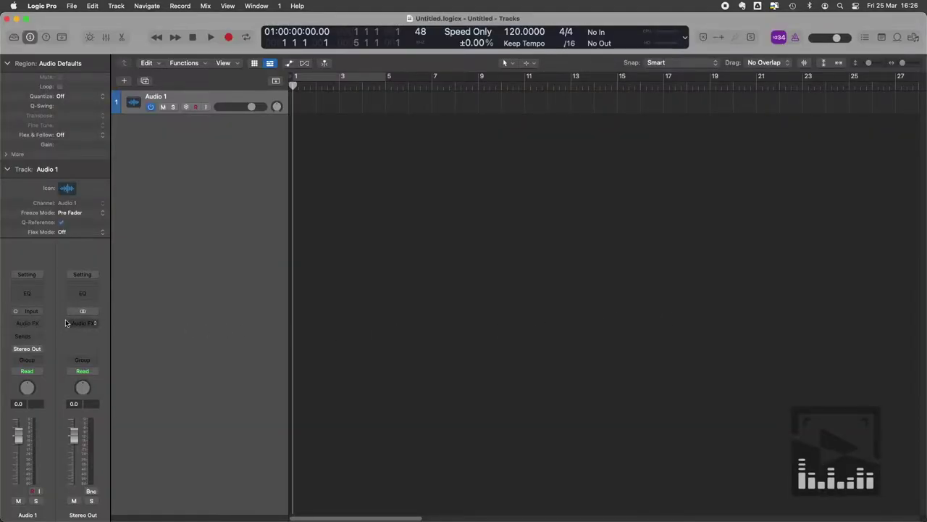
# Step: Set the Audio 1 channel's input to Input 1
pyautogui.click(37, 317)
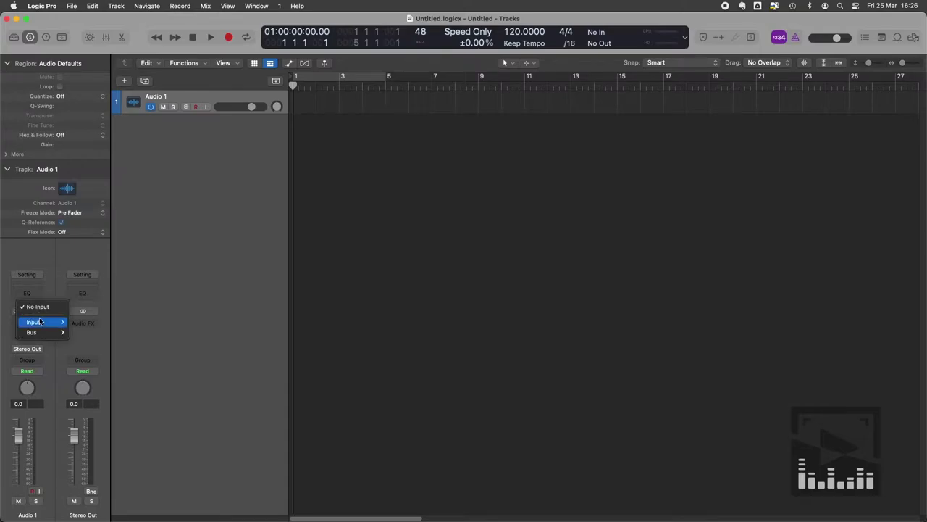
pyautogui.moveTo(47, 326)
pyautogui.click(81, 322)
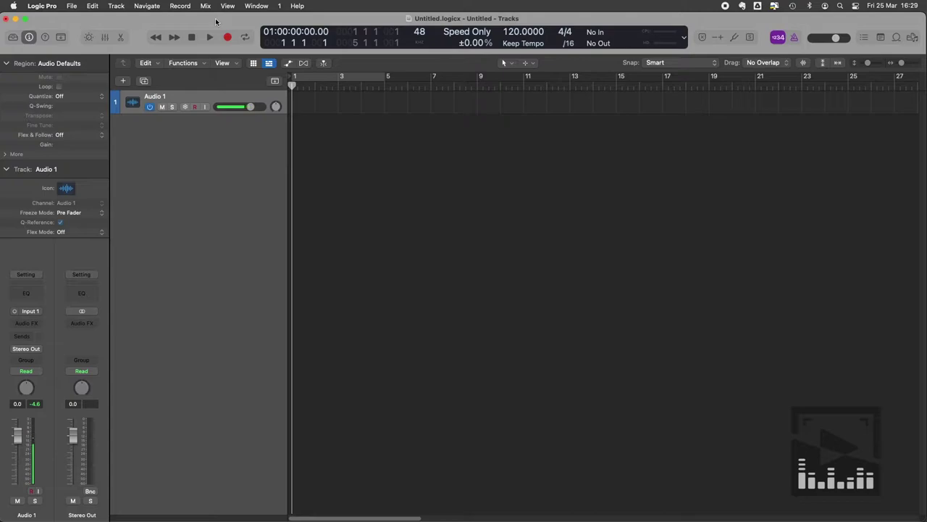
# Step: Record a take on the Audio 1 track, stop it, and fit the recorded region to the window
pyautogui.press('r')
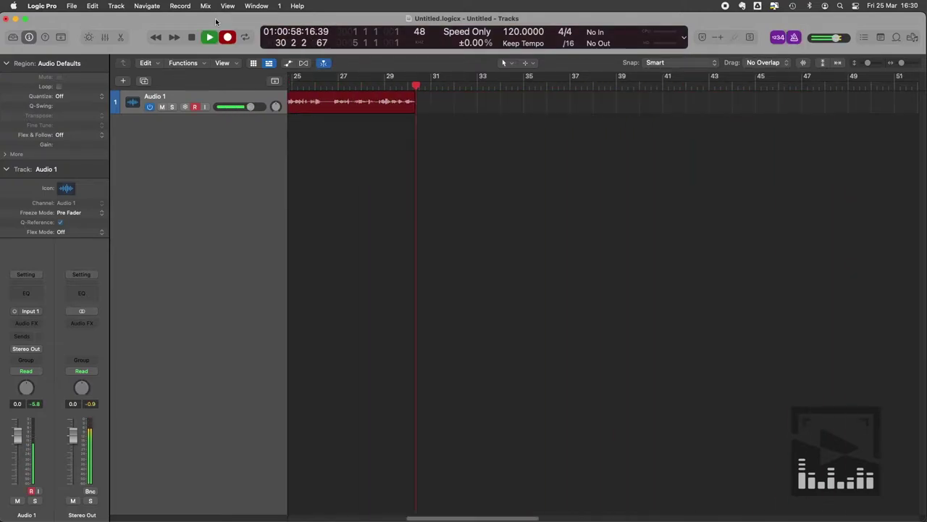
pyautogui.press('space')
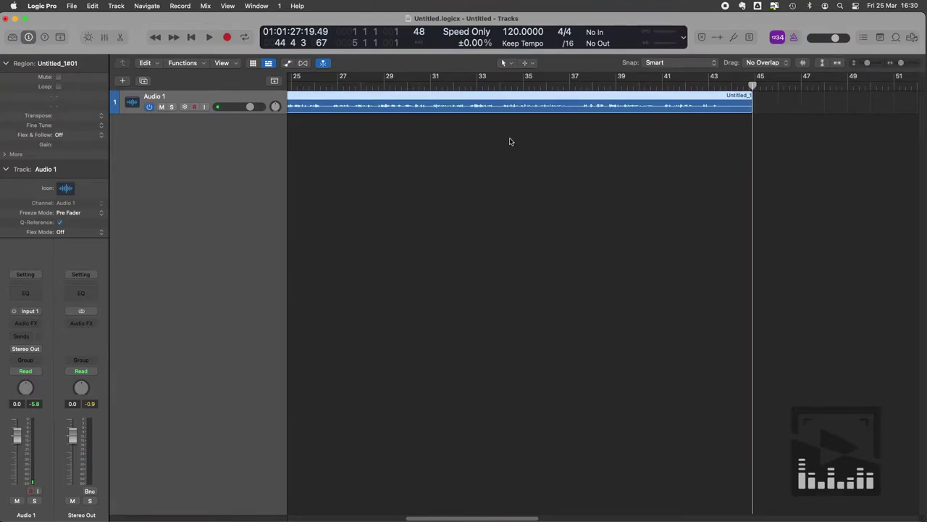
pyautogui.press('z')
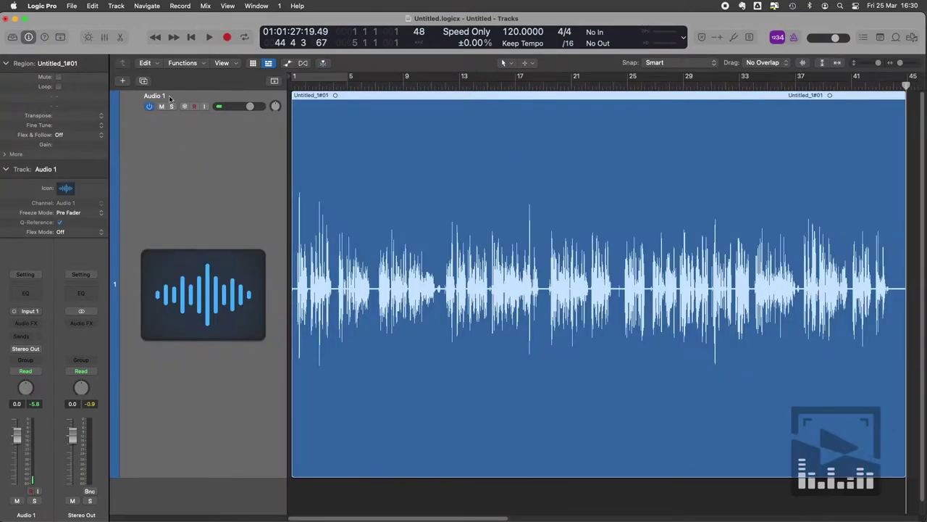
# Step: Remove silence from the recorded region with the threshold at -33 dB and a minimum silence time of 0.1000 sec
pyautogui.click(182, 63)
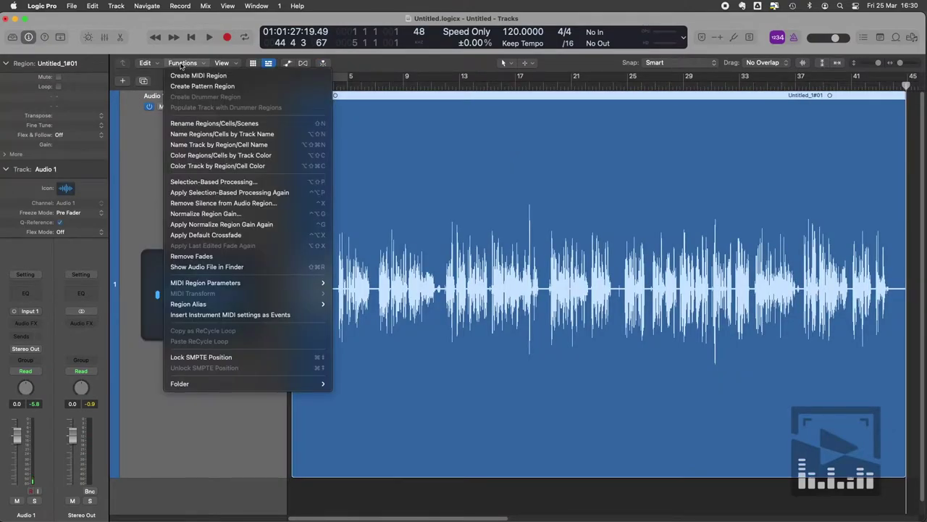
pyautogui.click(206, 204)
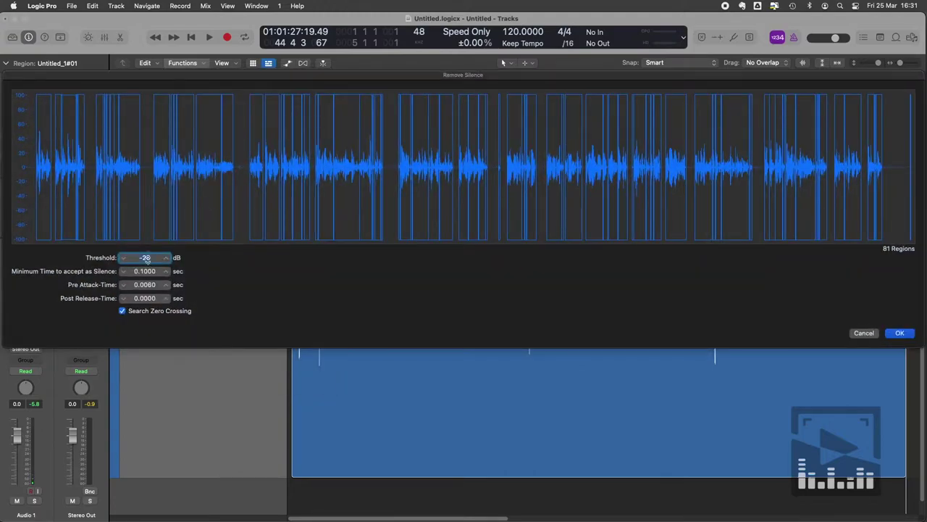
pyautogui.moveTo(147, 258); pyautogui.dragTo(147, 269)
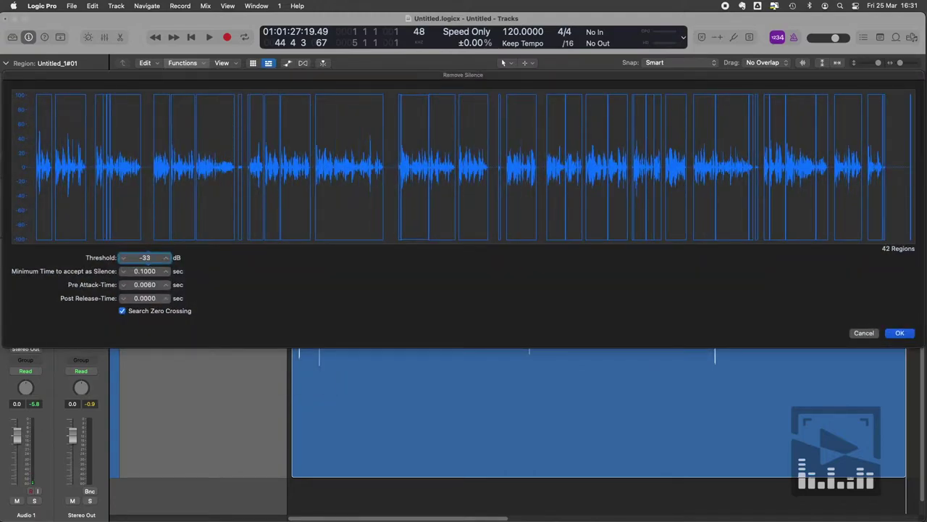
pyautogui.click(901, 333)
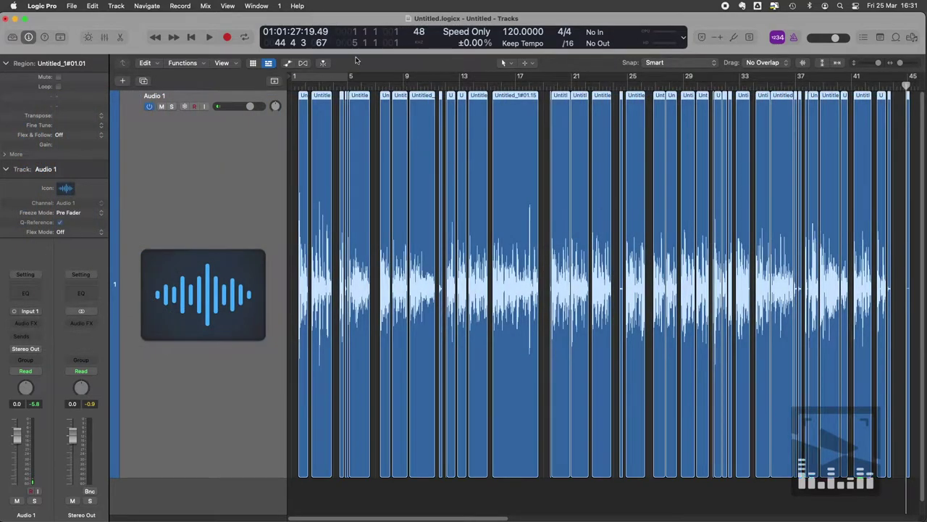
# Step: Return the playhead to the project start and shuffle all the separated regions left to close their gaps
pyautogui.click(349, 85)
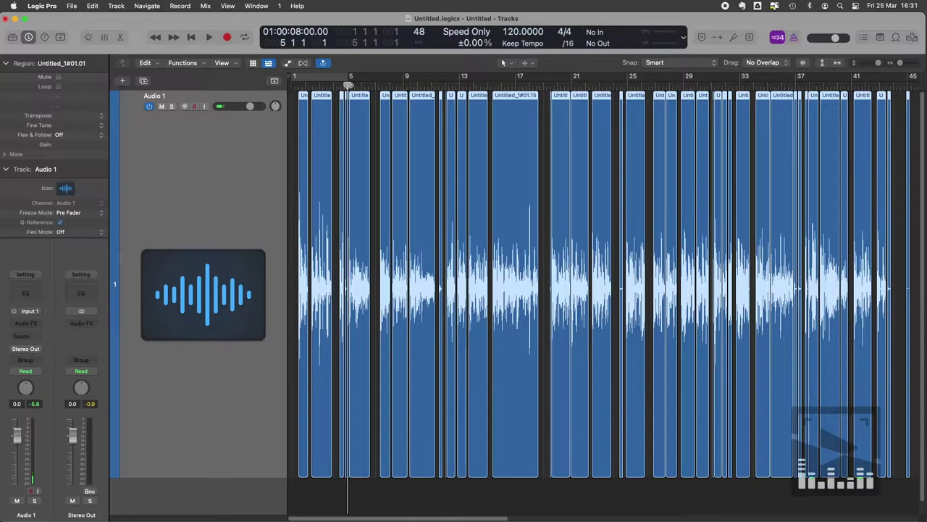
pyautogui.press('Return')
pyautogui.press('space')
pyautogui.click(147, 63)
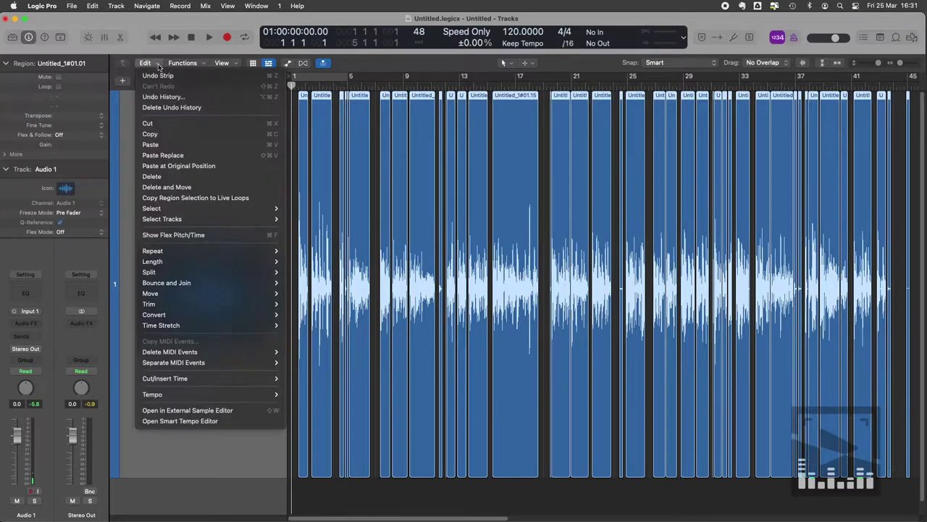
pyautogui.moveTo(223, 297)
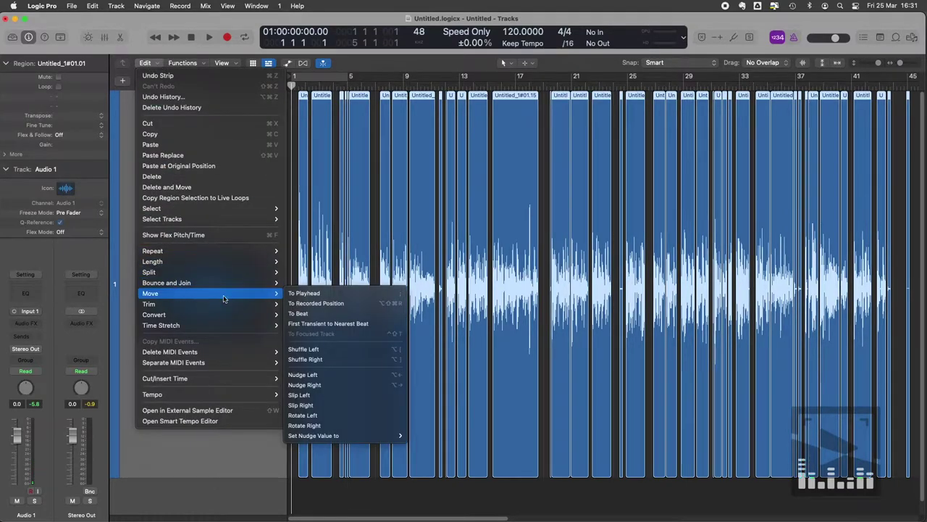
pyautogui.click(325, 350)
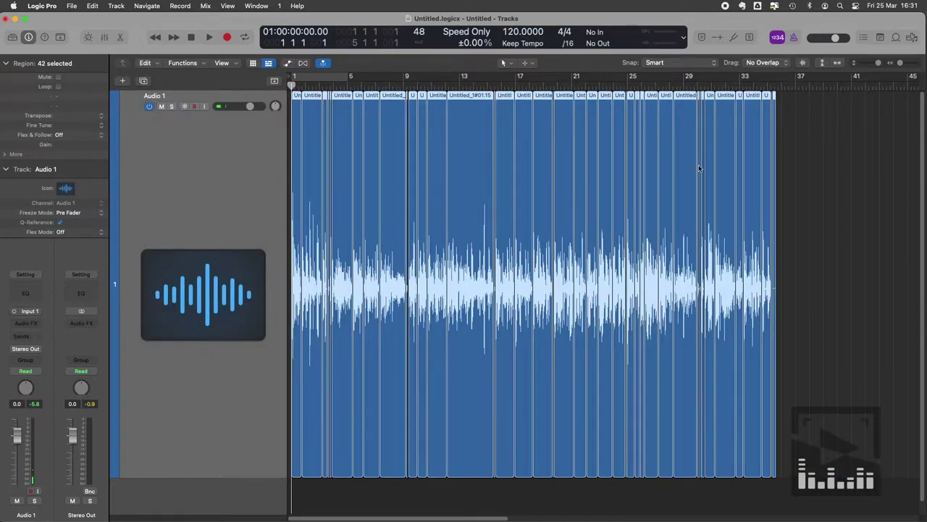
# Step: Place the playhead at bar 36, just past the last region, and show the secondary ruler
pyautogui.click(780, 85)
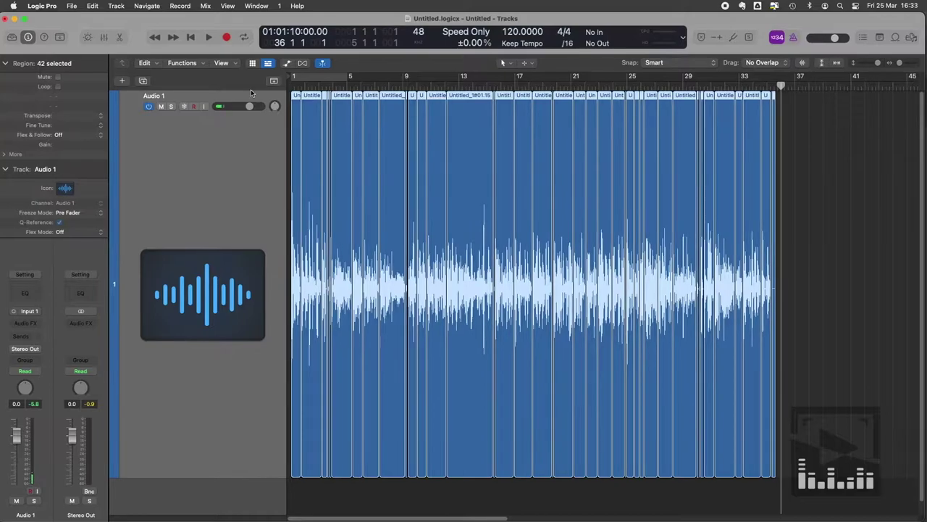
pyautogui.click(236, 66)
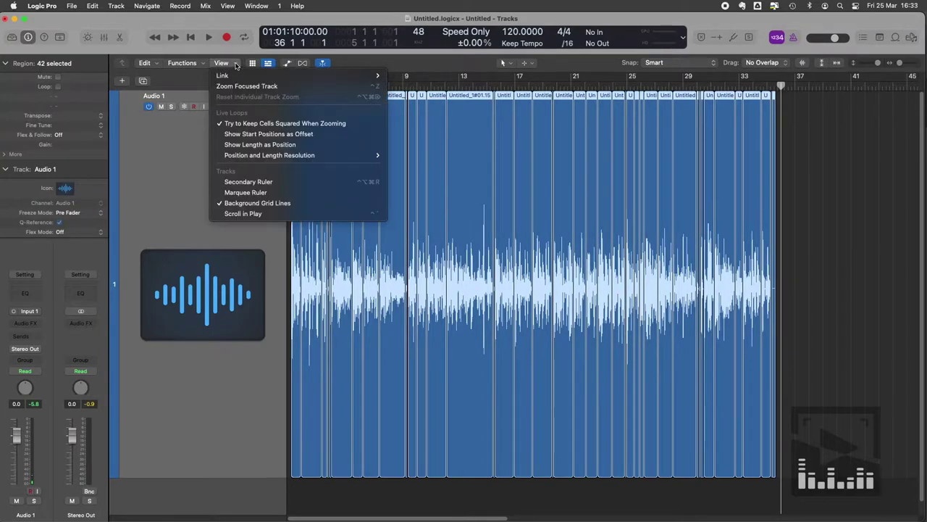
pyautogui.click(245, 182)
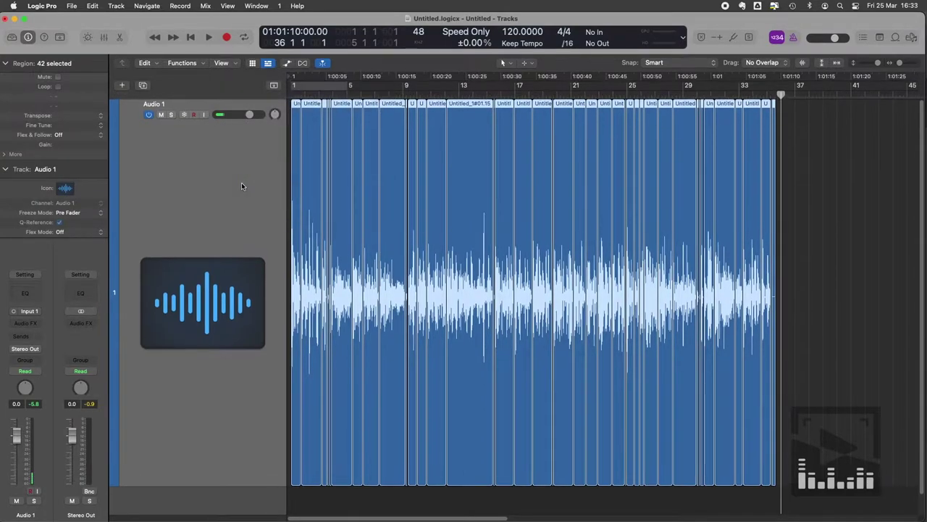
# Step: Play the tightened recording from the start, zoomed in on the first regions, and stop shortly after the third region
pyautogui.press('Return')
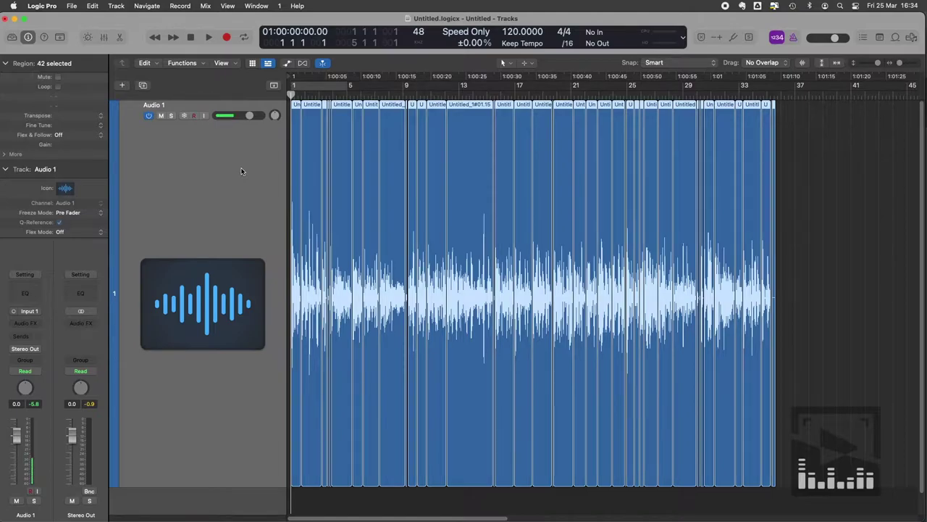
pyautogui.press('space')
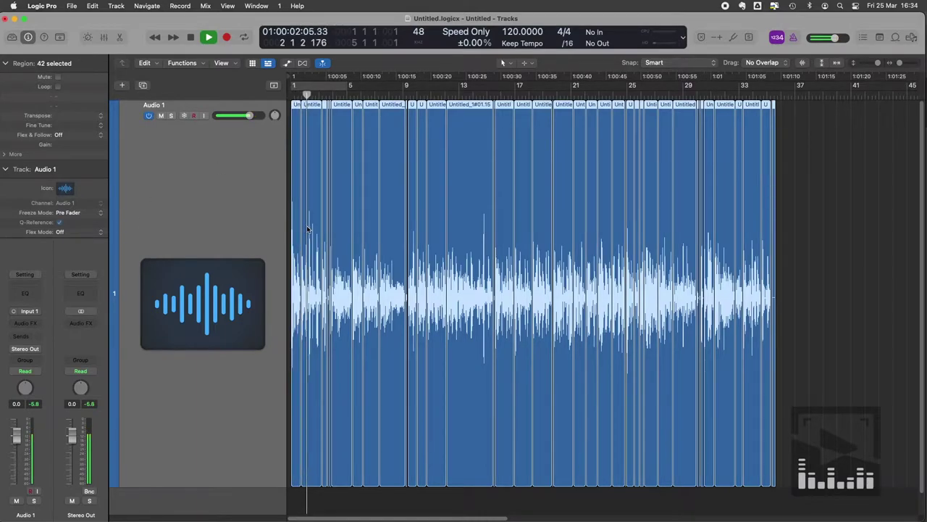
pyautogui.press('super+Right')
pyautogui.press('super+Right')
pyautogui.press('super+Right')
pyautogui.press('super+Right')
pyautogui.press('super+Right')
pyautogui.press('super+Right')
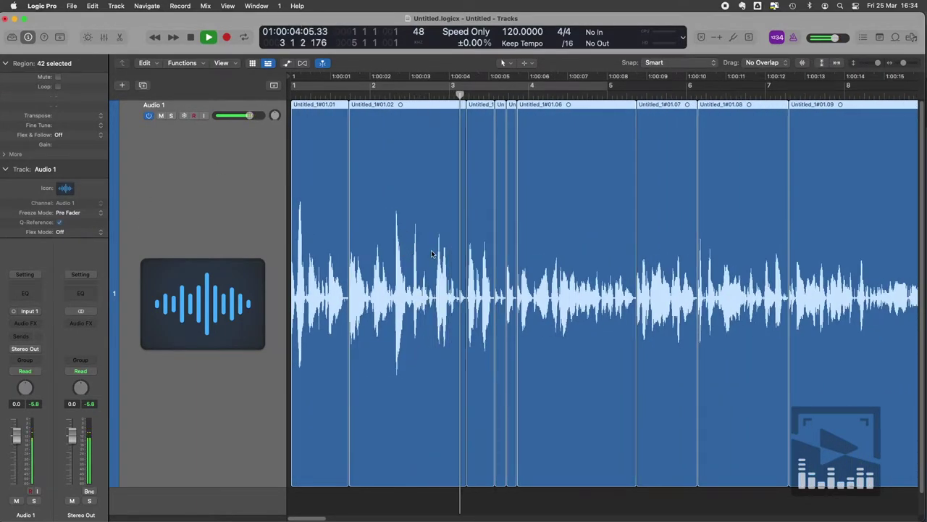
pyautogui.press('space')
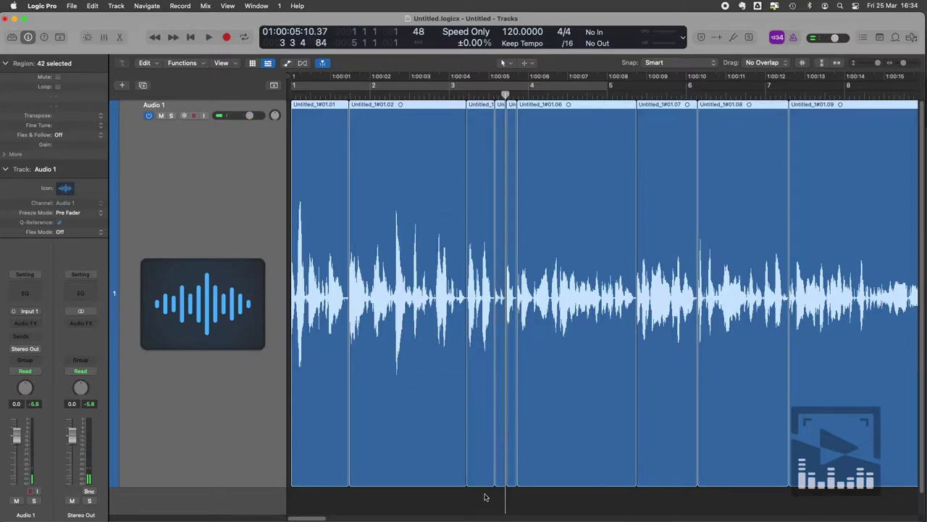
# Step: Deselect the first three regions, shift all following regions about 0.8 seconds later, and play back the new gap
pyautogui.moveTo(484, 493); pyautogui.dragTo(310, 399)
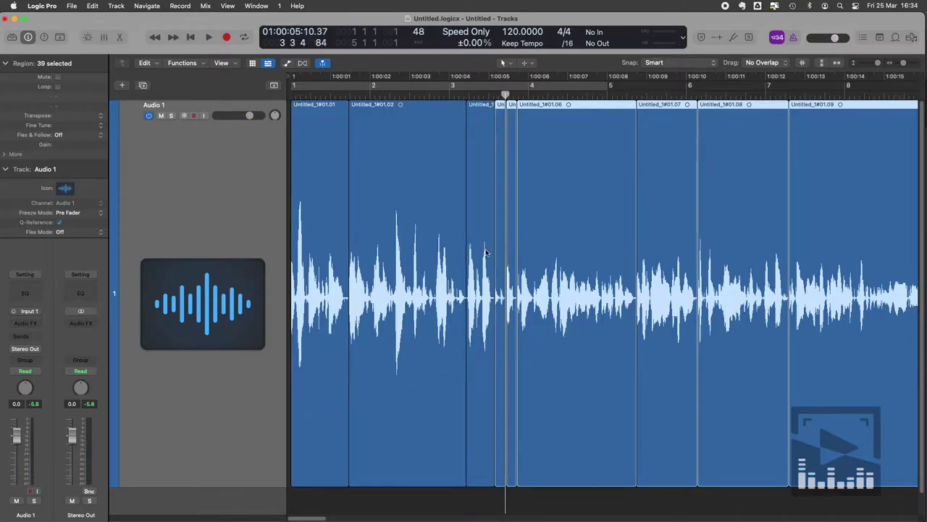
pyautogui.moveTo(547, 247); pyautogui.dragTo(580, 244)
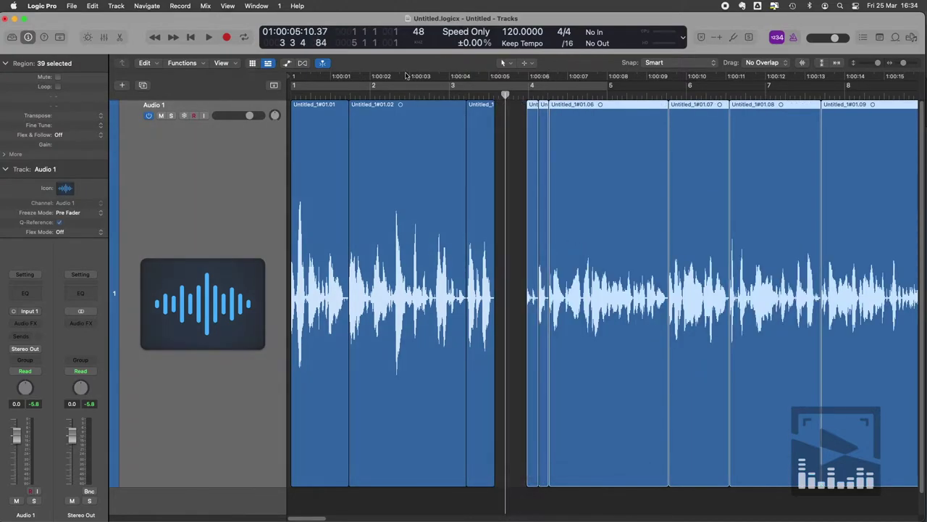
pyautogui.click(433, 93)
pyautogui.press('space')
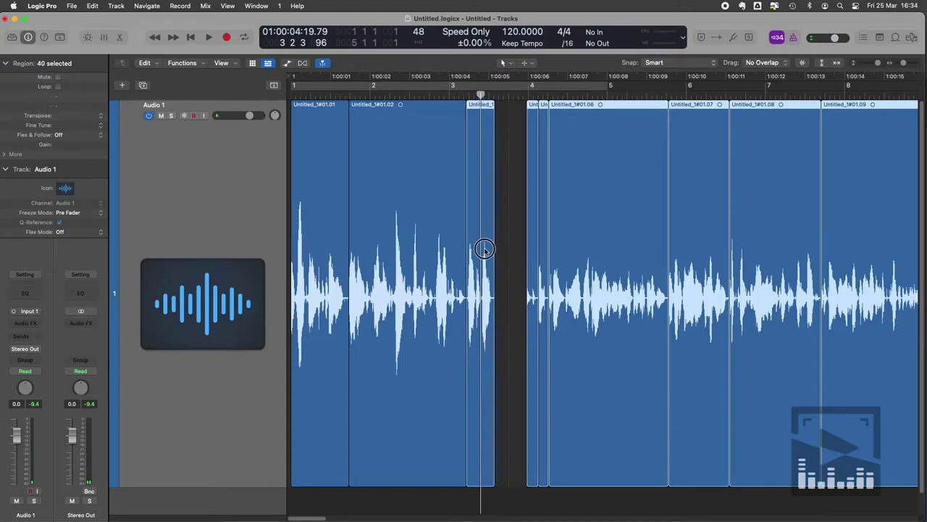
# Step: Move the third region about half a second later, close the gap between it and the following regions, and play back the transition
pyautogui.moveTo(485, 249); pyautogui.dragTo(507, 244)
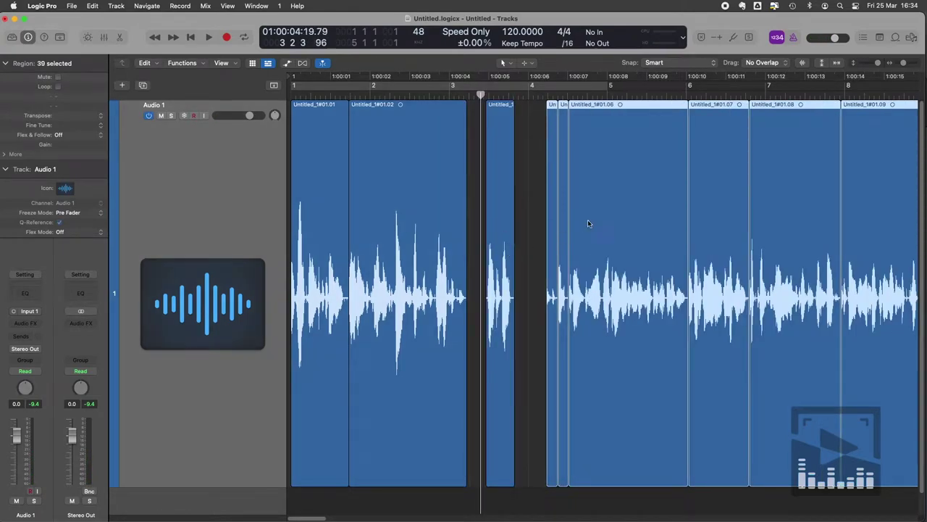
pyautogui.moveTo(588, 223); pyautogui.dragTo(573, 215)
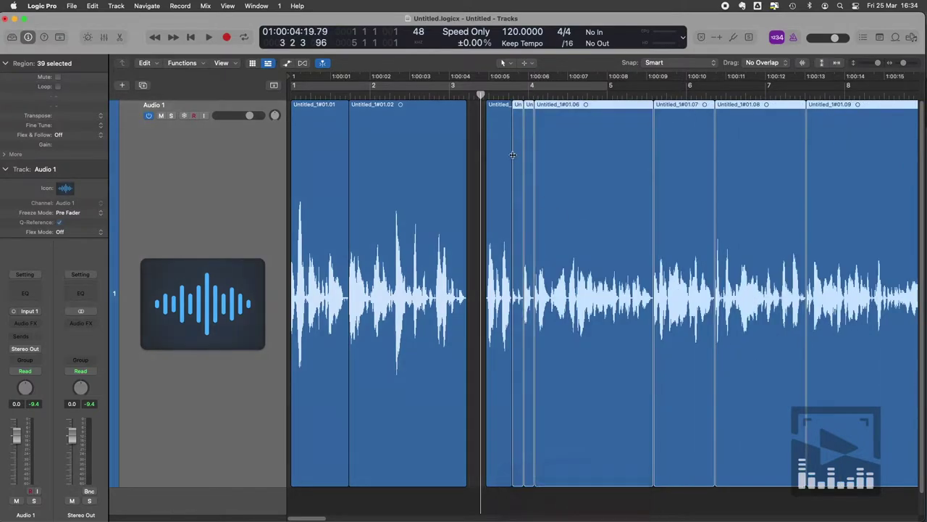
pyautogui.click(468, 93)
pyautogui.press('space')
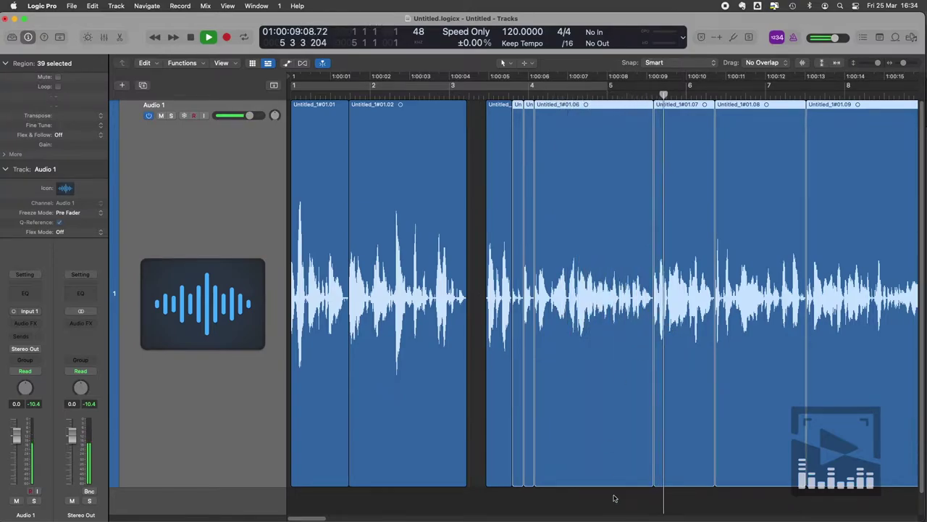
# Step: Deselect the third to sixth regions and shift region Untitled_1#01.07 and everything after it about a quarter second later
pyautogui.moveTo(614, 497); pyautogui.dragTo(503, 417)
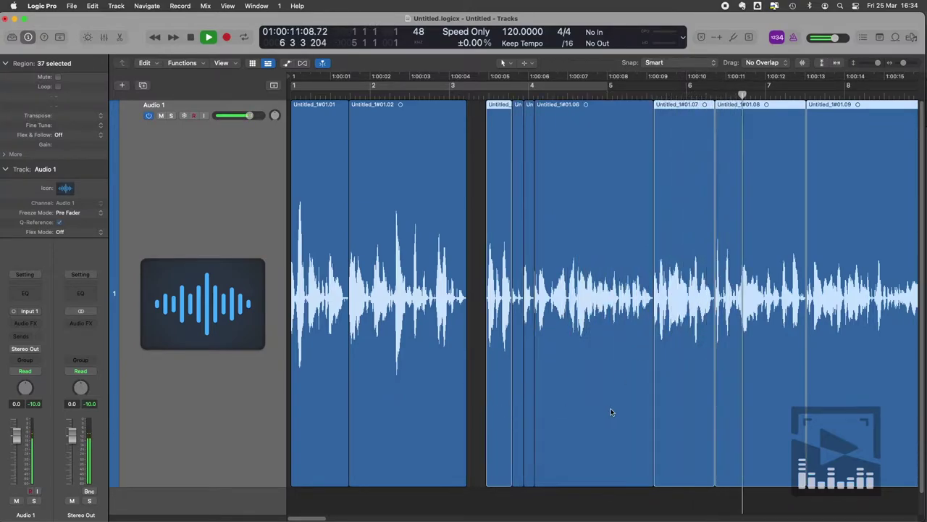
pyautogui.keyDown('shift'); pyautogui.click(501, 382); pyautogui.keyUp('shift')
pyautogui.moveTo(685, 346); pyautogui.dragTo(694, 344)
pyautogui.hscroll(-5, 488, 112)
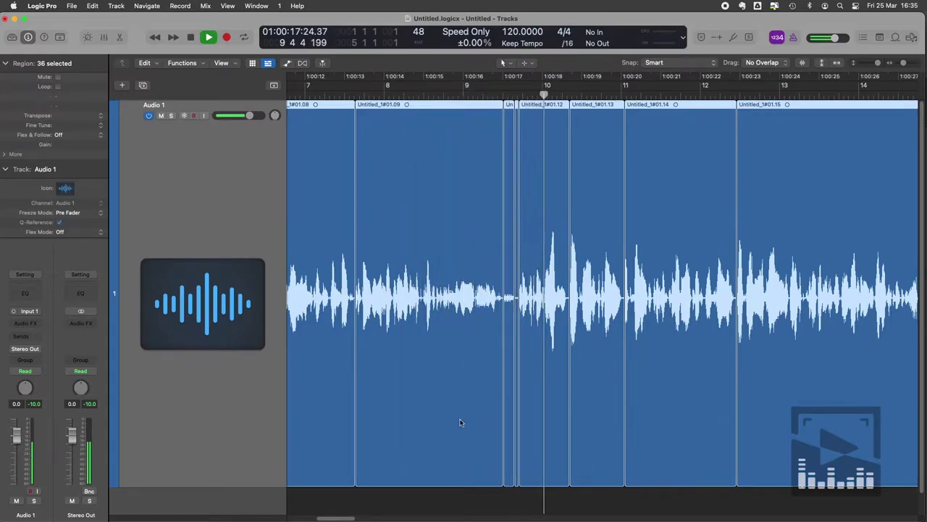
# Step: Deselect the regions before Untitled_1#01.12 and shift that region and everything after it about 0.1 seconds later during playback
pyautogui.scroll(-1, 487, 410)
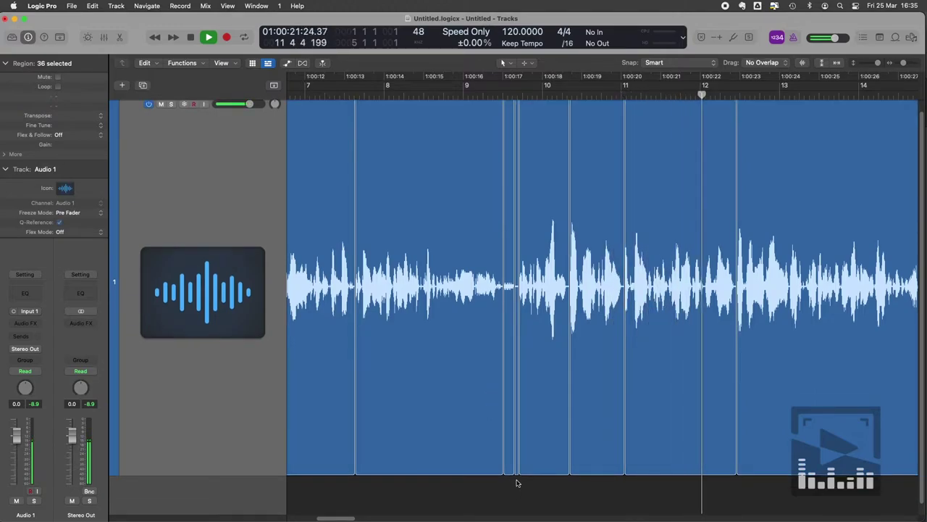
pyautogui.moveTo(517, 478); pyautogui.dragTo(337, 386)
pyautogui.hscroll(-10, 342, 387)
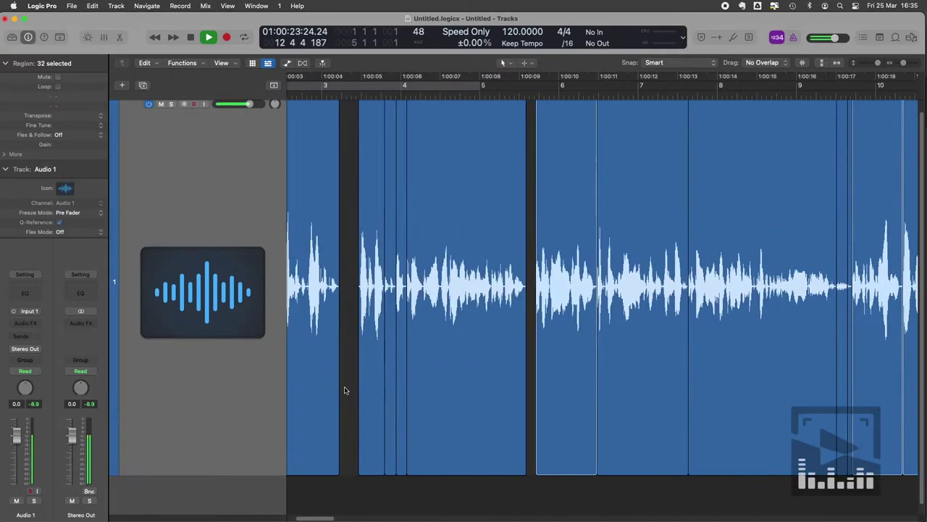
pyautogui.hscroll(12, 563, 384)
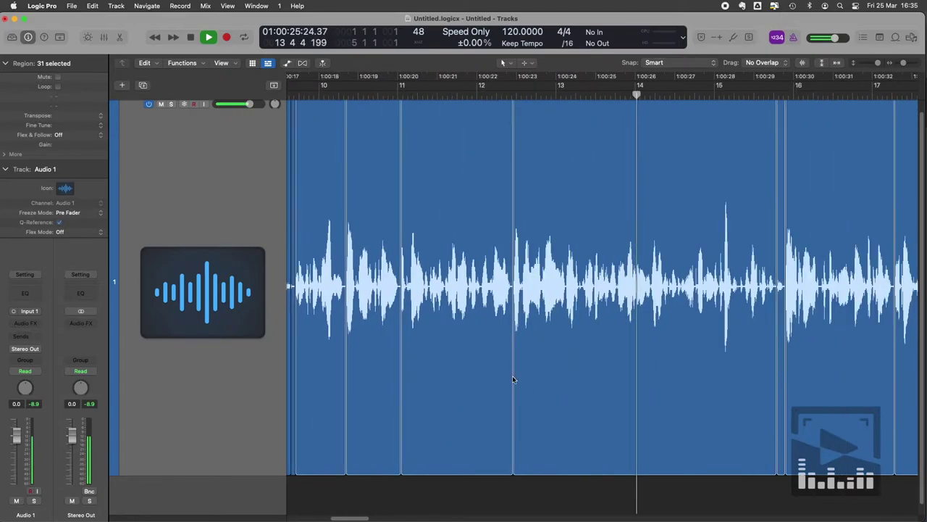
pyautogui.hscroll(-3, 386, 356)
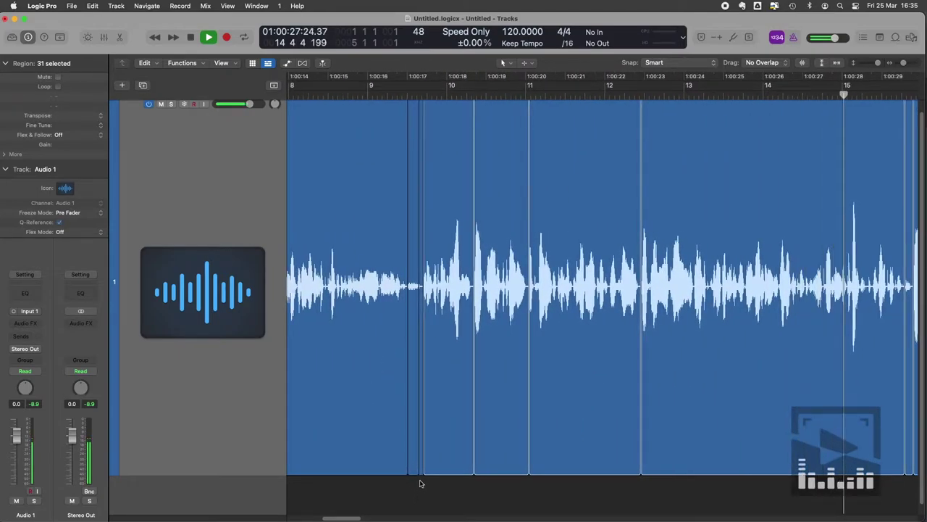
pyautogui.press('space')
pyautogui.press('space')
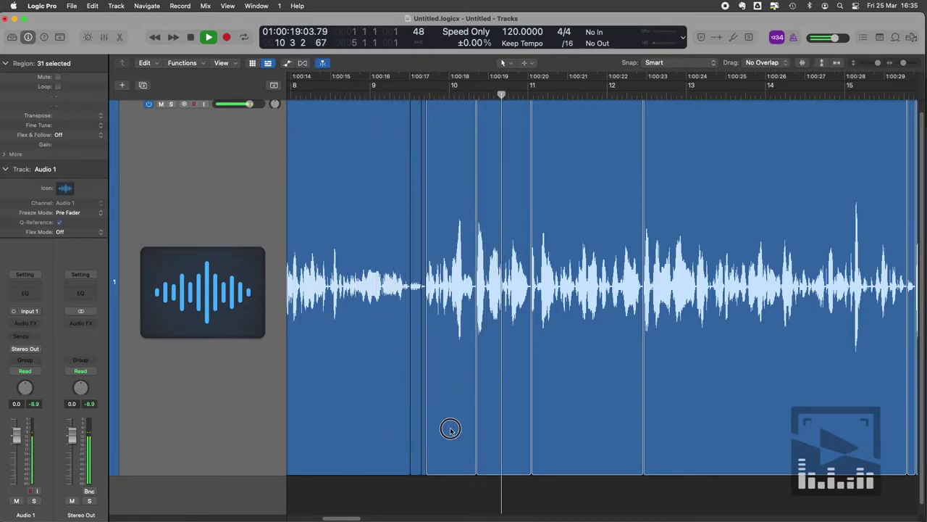
pyautogui.moveTo(449, 431); pyautogui.dragTo(456, 431)
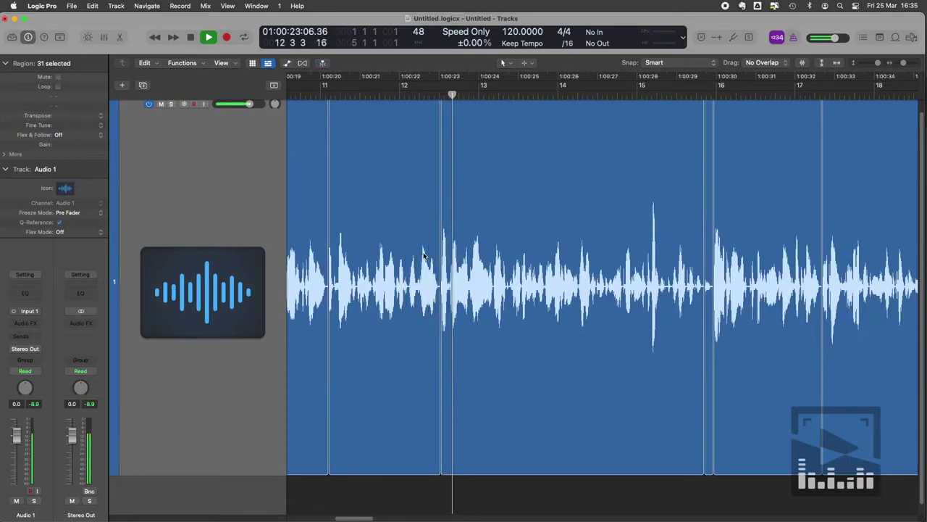
# Step: Replay the end of region Untitled_1#01.14 and delete its last 0.8 seconds or so, up to the start of Untitled_1#01.15
pyautogui.click(381, 95)
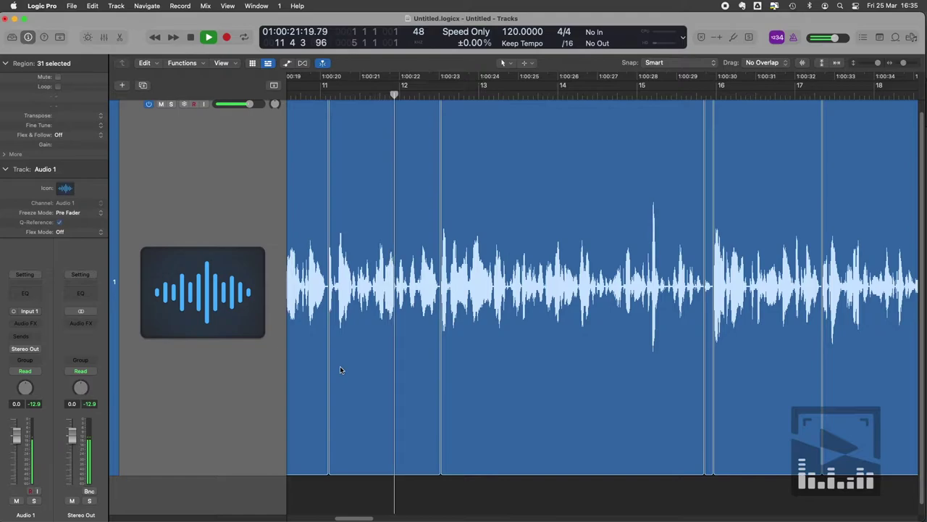
pyautogui.press('space')
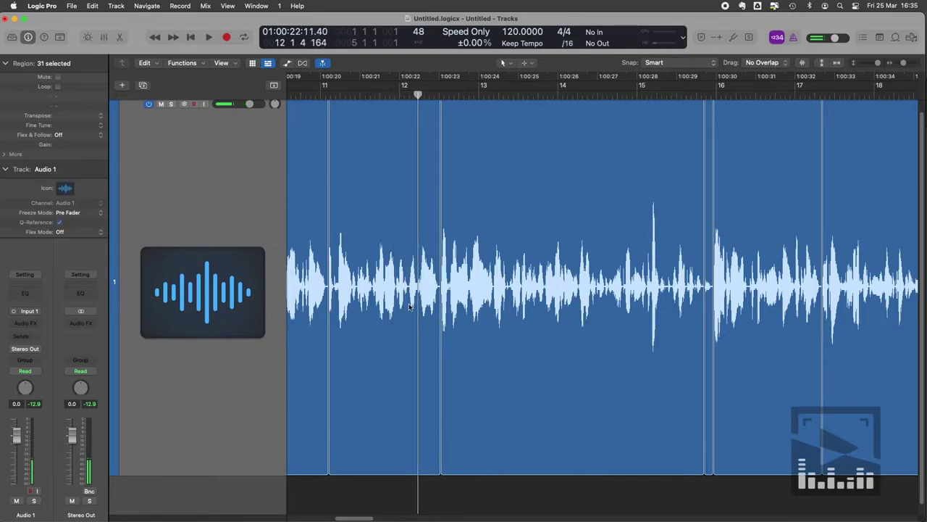
pyautogui.click(410, 511)
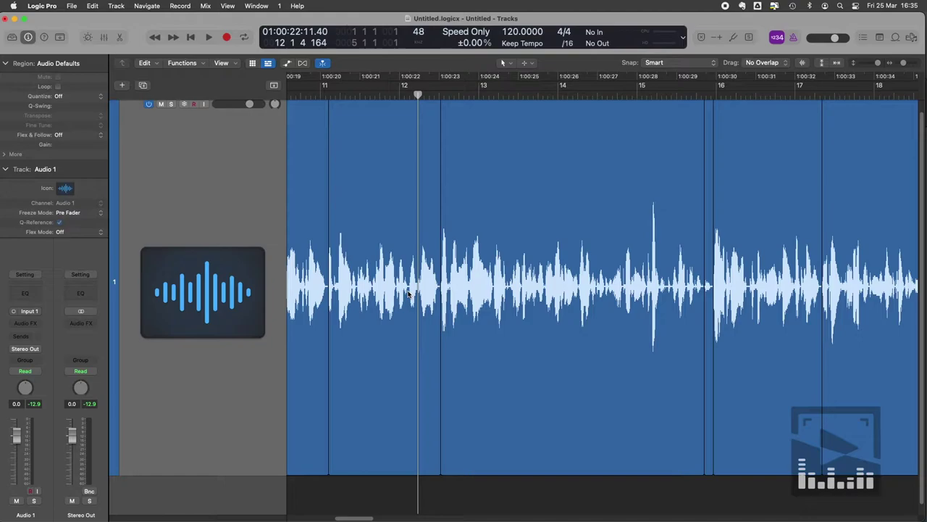
pyautogui.moveTo(409, 295); pyautogui.dragTo(439, 293)
pyautogui.press('Delete')
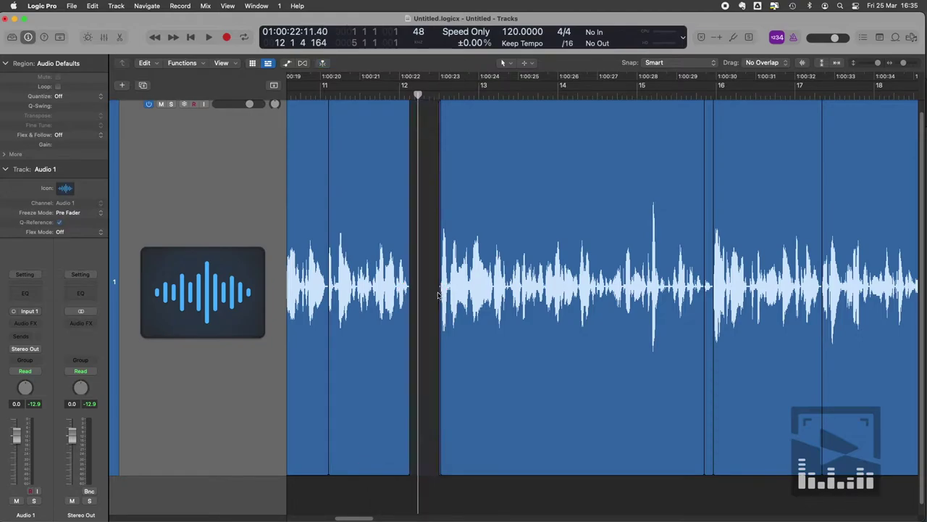
# Step: Play back across the new gap and select region Untitled_1#01.15 together with every region after it
pyautogui.press('space')
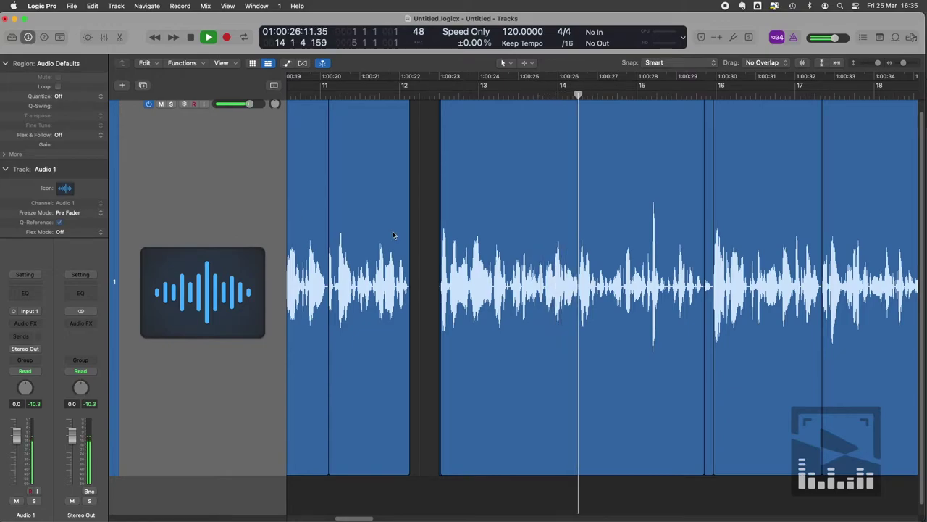
pyautogui.keyDown('ctrl'); pyautogui.keyDown('alt'); pyautogui.click(419, 257); pyautogui.keyUp('alt'); pyautogui.keyUp('ctrl')
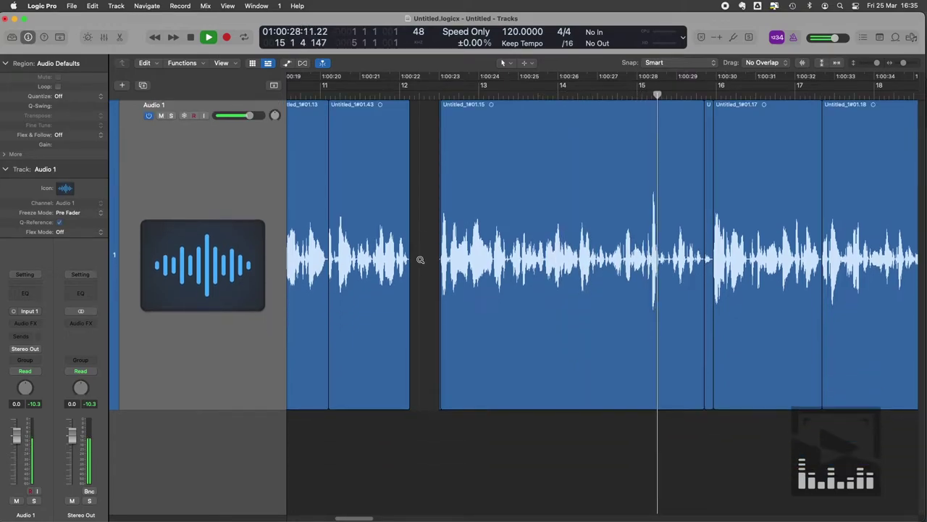
pyautogui.keyDown('ctrl'); pyautogui.keyDown('alt'); pyautogui.click(420, 260); pyautogui.keyUp('alt'); pyautogui.keyUp('ctrl')
pyautogui.keyDown('ctrl'); pyautogui.keyDown('alt'); pyautogui.click(420, 261); pyautogui.keyUp('alt'); pyautogui.keyUp('ctrl')
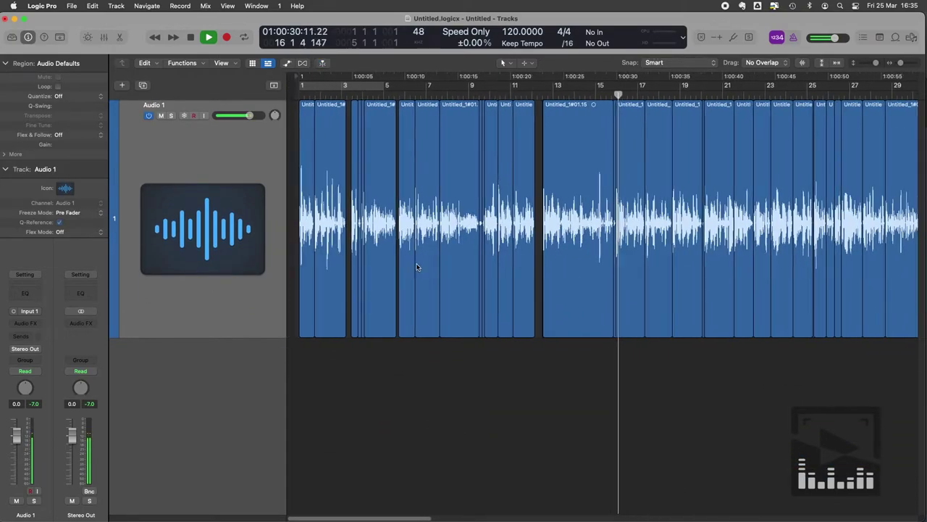
pyautogui.hscroll(1, 509, 372)
pyautogui.hscroll(3, 534, 356)
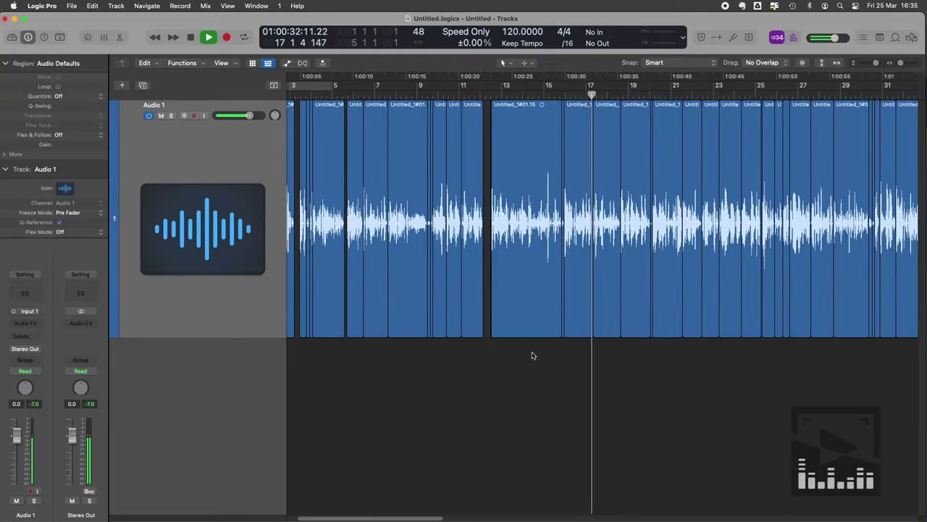
pyautogui.keyDown('ctrl'); pyautogui.keyDown('alt'); pyautogui.click(533, 354); pyautogui.keyUp('alt'); pyautogui.keyUp('ctrl')
pyautogui.moveTo(854, 241); pyautogui.dragTo(453, 233)
# Step: Audition the gap, move the selected regions about 0.8 seconds earlier to close it, and play back the transition
pyautogui.click(443, 96)
pyautogui.press('super+Right')
pyautogui.press('super+Right')
pyautogui.press('super+Right')
pyautogui.press('super+Right')
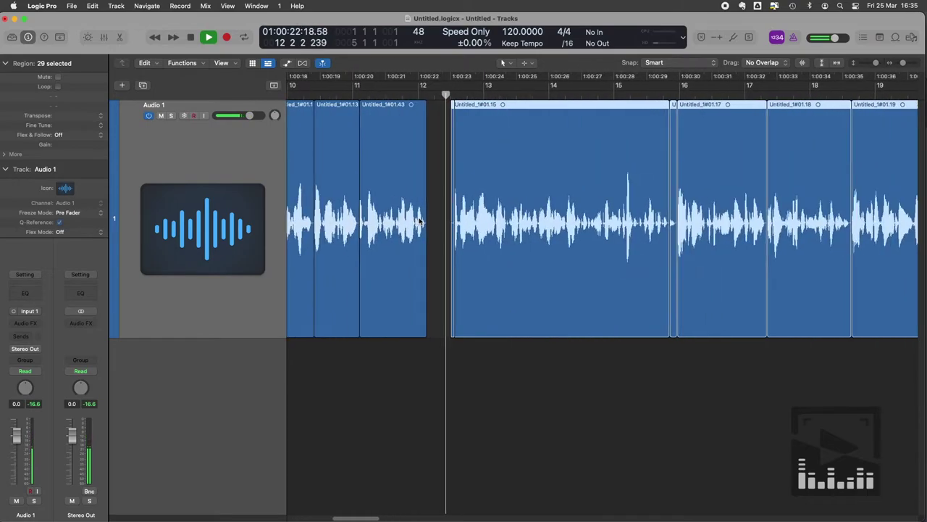
pyautogui.scroll(3, 420, 221)
pyautogui.press('space')
pyautogui.moveTo(649, 172); pyautogui.dragTo(592, 173)
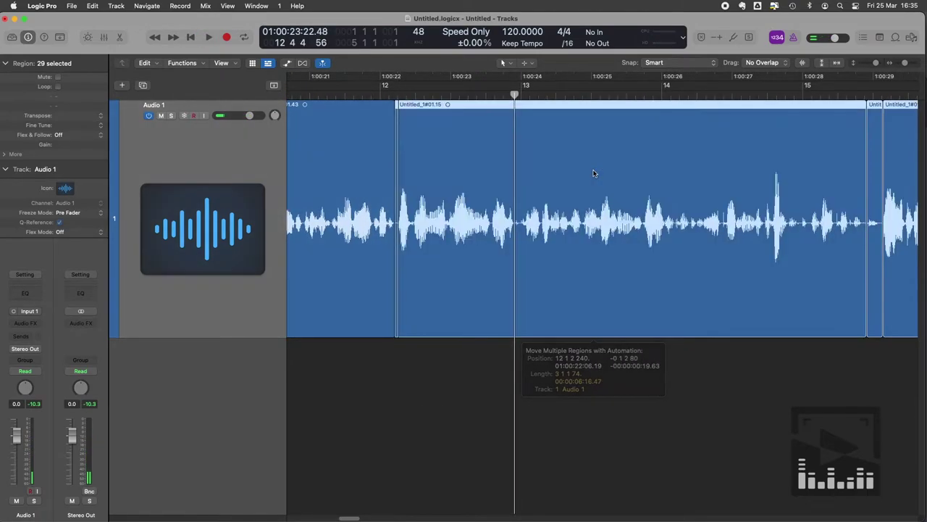
pyautogui.click(346, 96)
pyautogui.press('space')
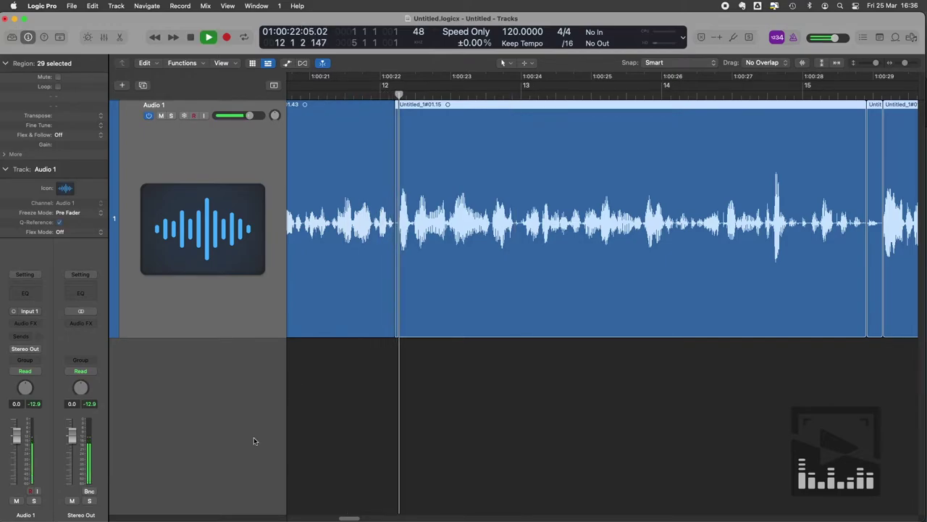
# Step: Listen on through the following regions, replay the passage around region Untitled_1#01.21, and stop near bar 21
pyautogui.scroll(-8, 395, 408)
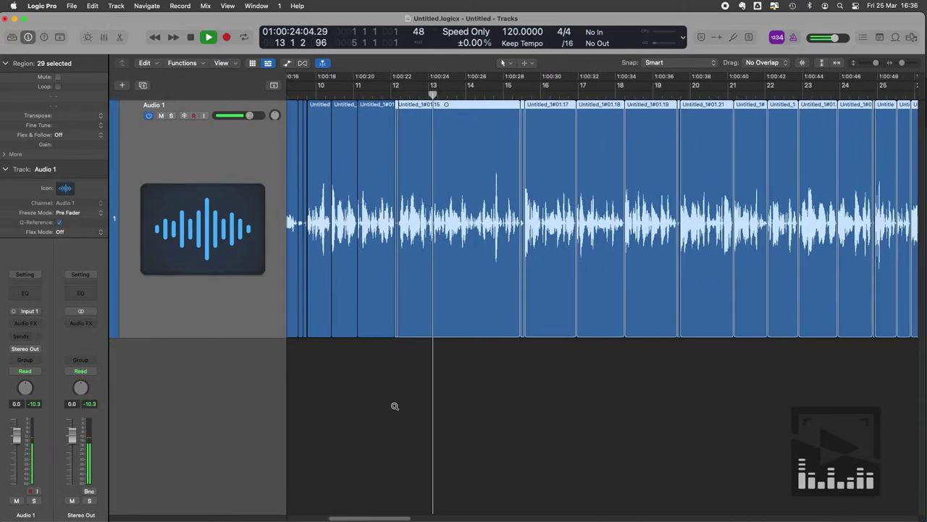
pyautogui.hscroll(2, 395, 408)
pyautogui.press('super+Up')
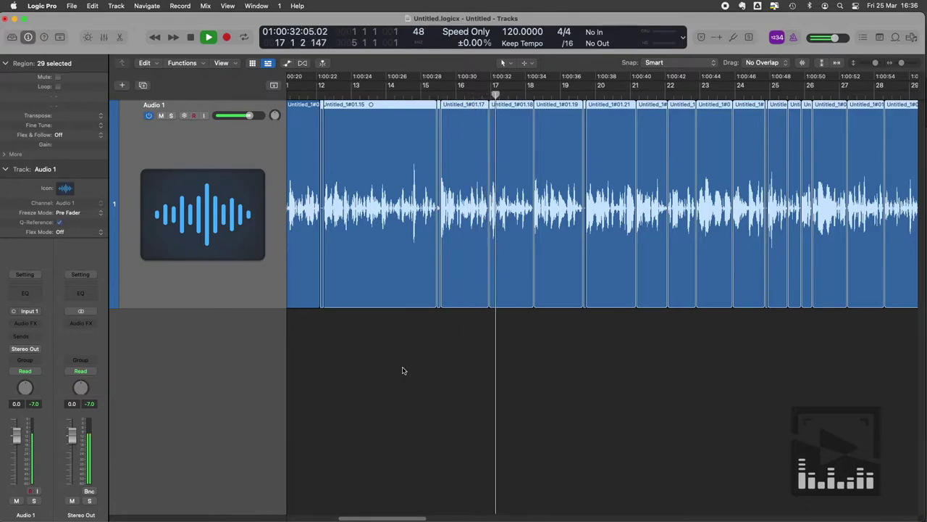
pyautogui.press('super+Left')
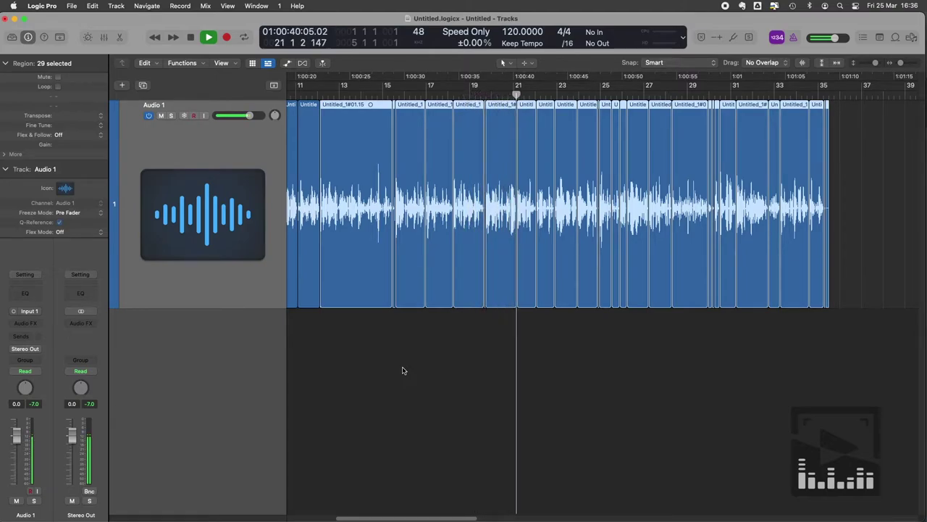
pyautogui.hscroll(5, 403, 370)
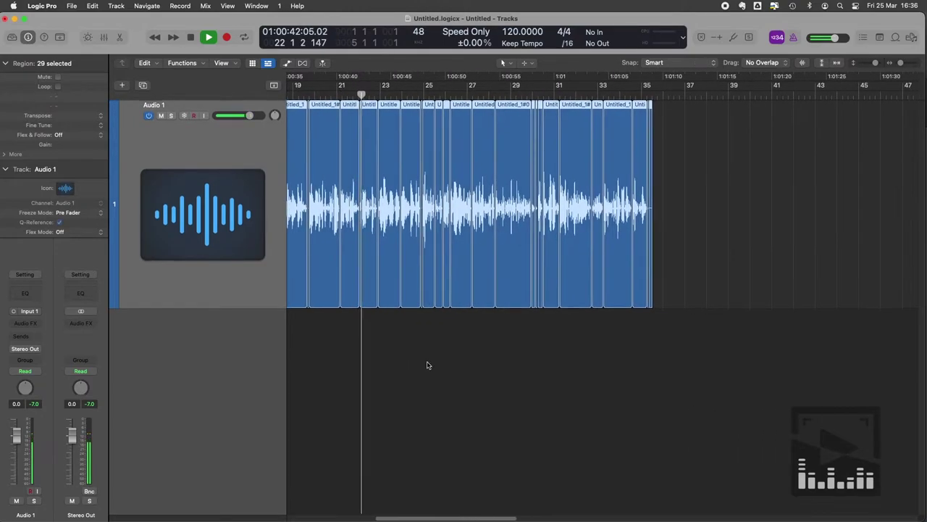
pyautogui.scroll(2, 426, 362)
pyautogui.scroll(3, 449, 355)
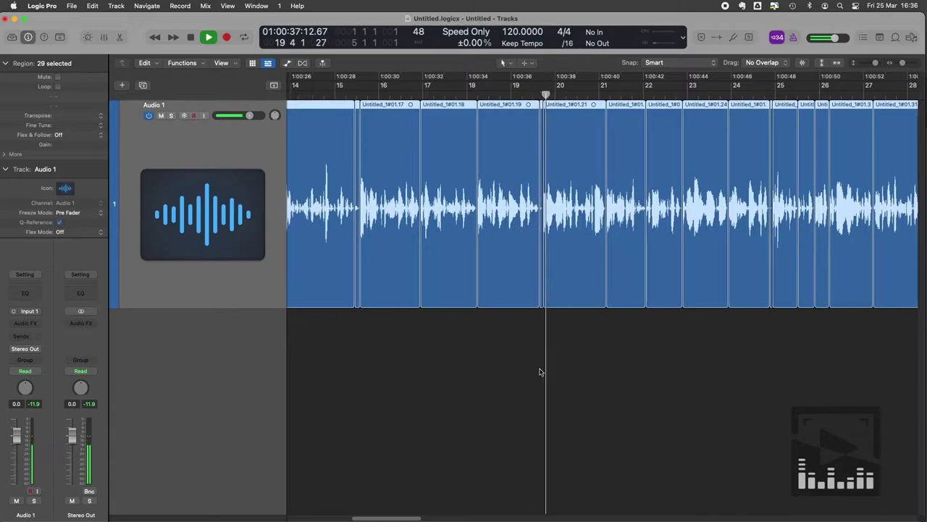
pyautogui.hscroll(-5, 542, 372)
pyautogui.scroll(-3, 538, 371)
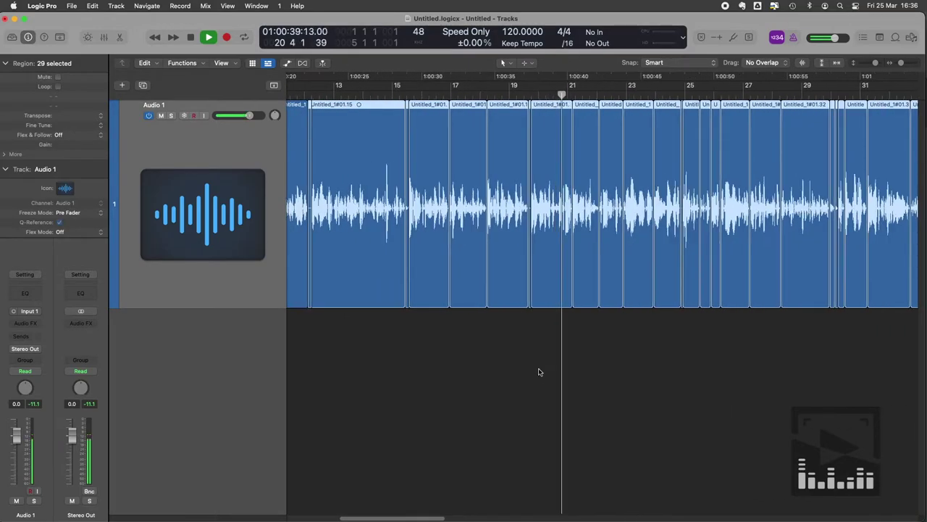
pyautogui.press('space')
# Step: Select region Untitled_1#01.21, audition it from its start, and delete it
pyautogui.hscroll(-2, 566, 331)
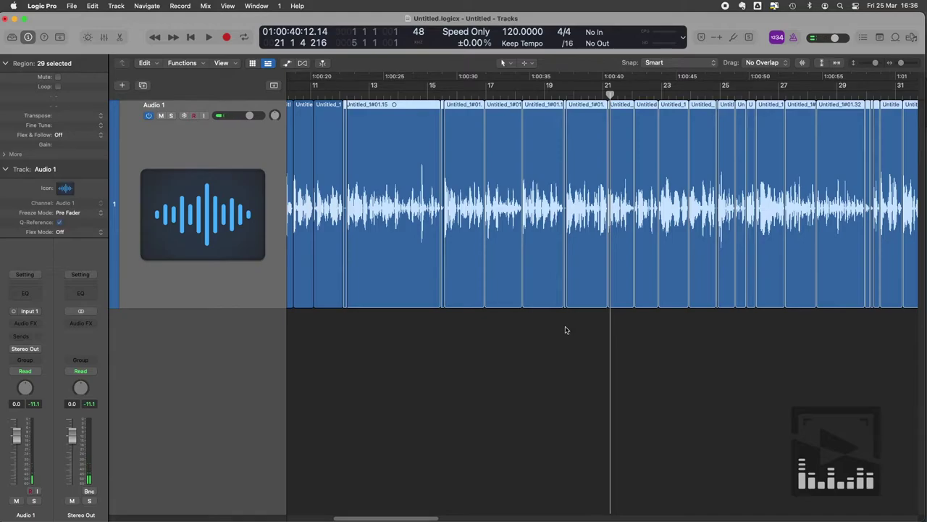
pyautogui.moveTo(584, 326); pyautogui.dragTo(346, 222)
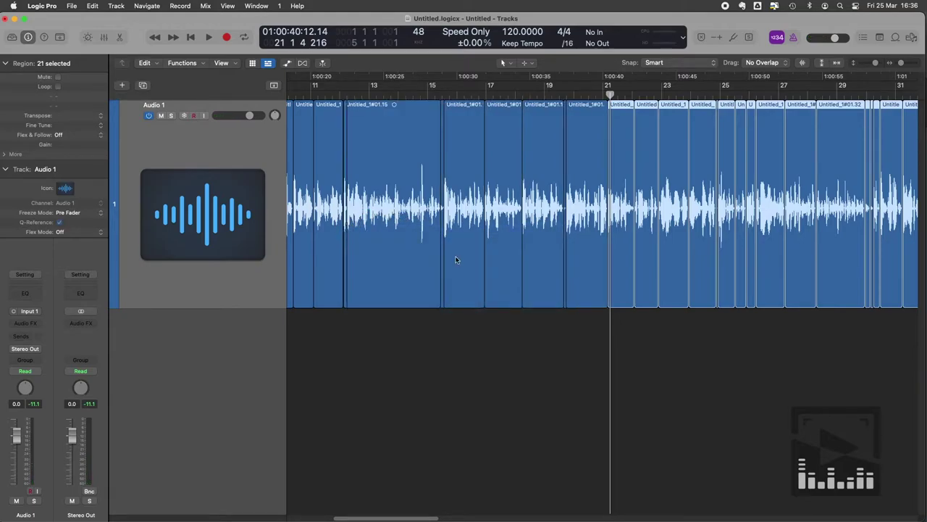
pyautogui.click(577, 249)
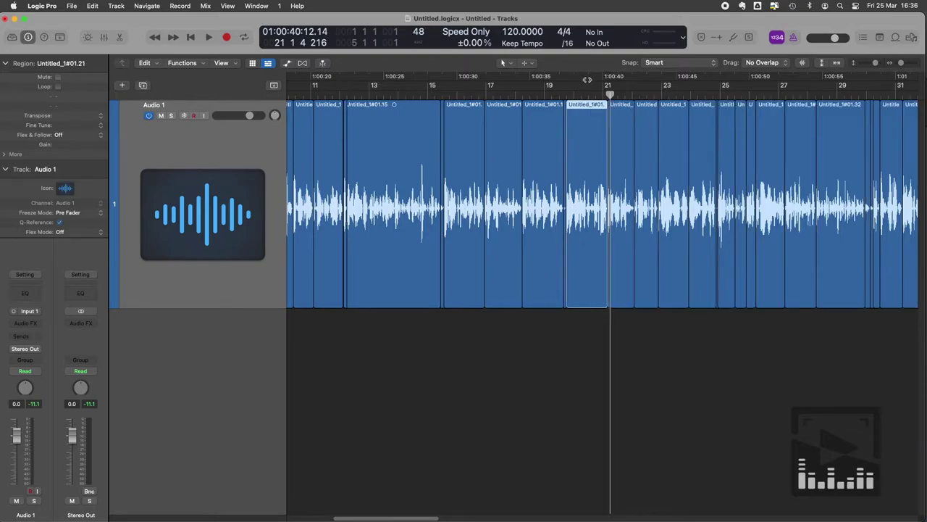
pyautogui.click(565, 94)
pyautogui.press('space')
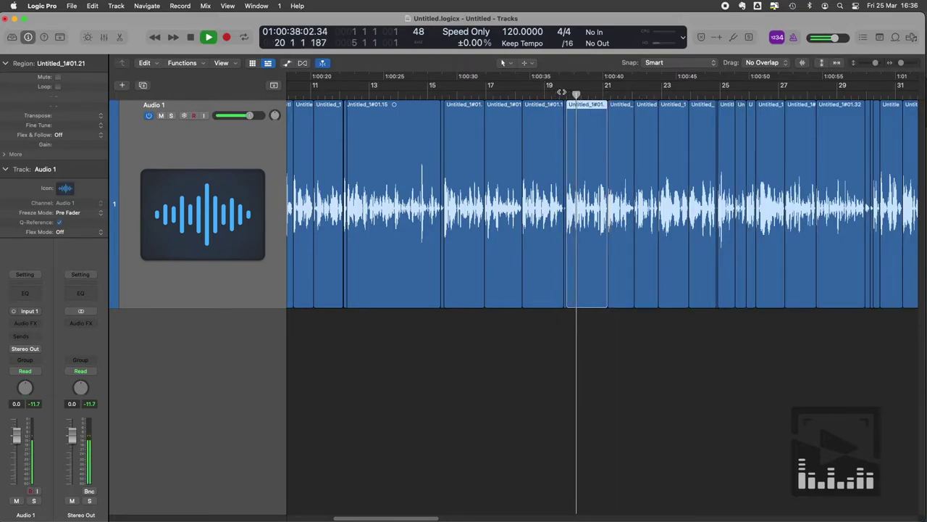
pyautogui.press('Delete')
pyautogui.press('space')
# Step: Move region Untitled_1#01.22 and everything after it earlier, leaving about a quarter-second gap after Untitled_1#01.20, and play back the transition
pyautogui.press('super+a')
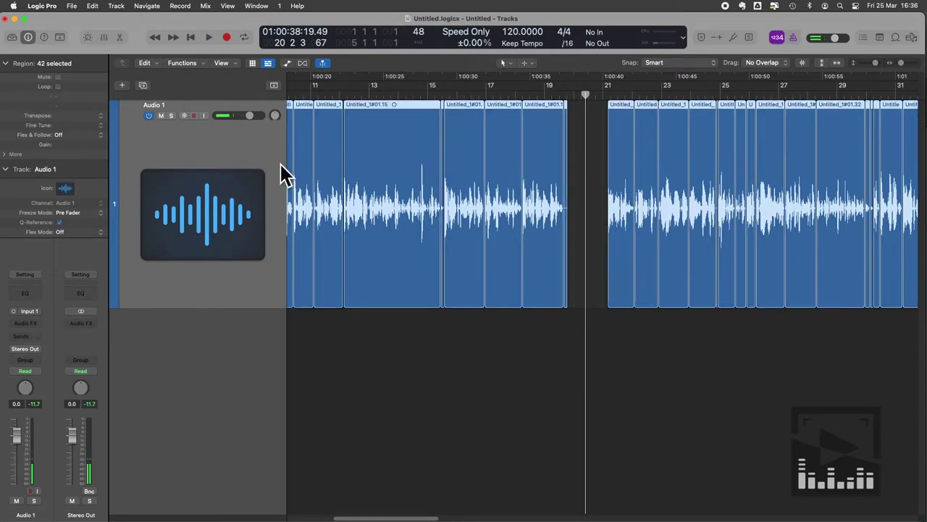
pyautogui.hscroll(-2, 424, 226)
pyautogui.scroll(-5, 425, 226)
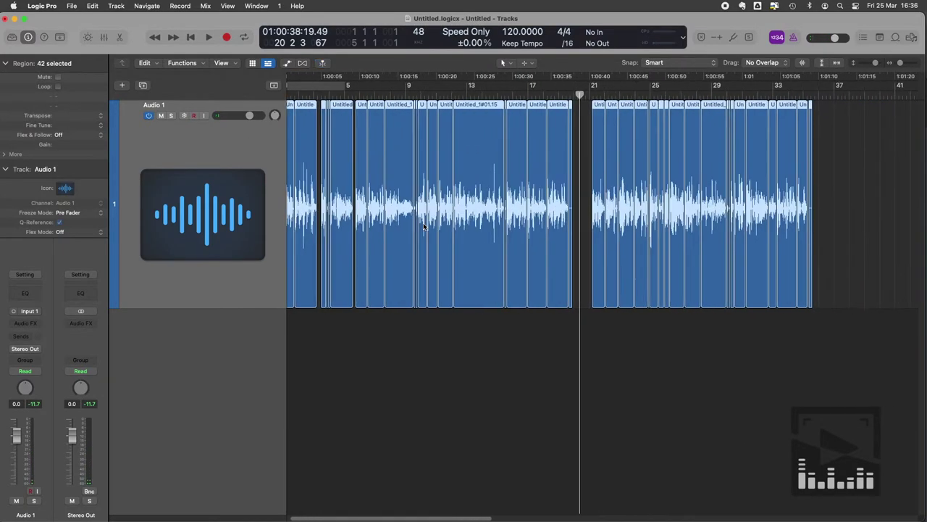
pyautogui.moveTo(833, 175); pyautogui.dragTo(459, 132)
pyautogui.press('super+Right')
pyautogui.press('super+Right')
pyautogui.click(422, 95)
pyautogui.press('space')
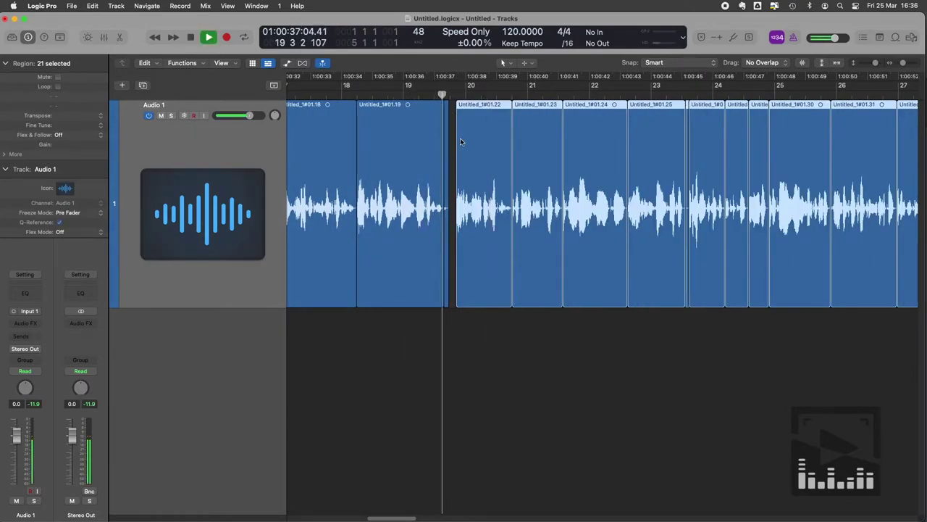
# Step: Delete the two short regions Untitled_1#01.20 and Untitled_1#01.26 while playback continues
pyautogui.click(447, 160)
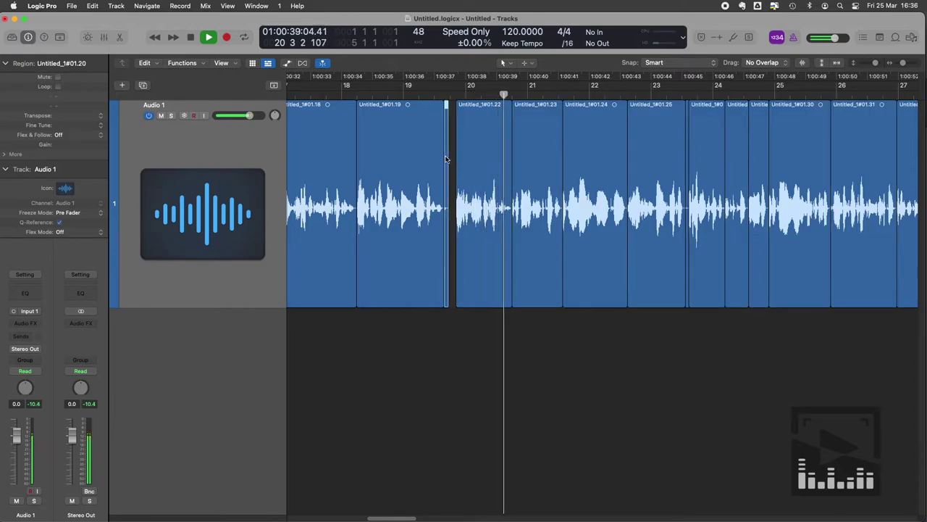
pyautogui.press('Delete')
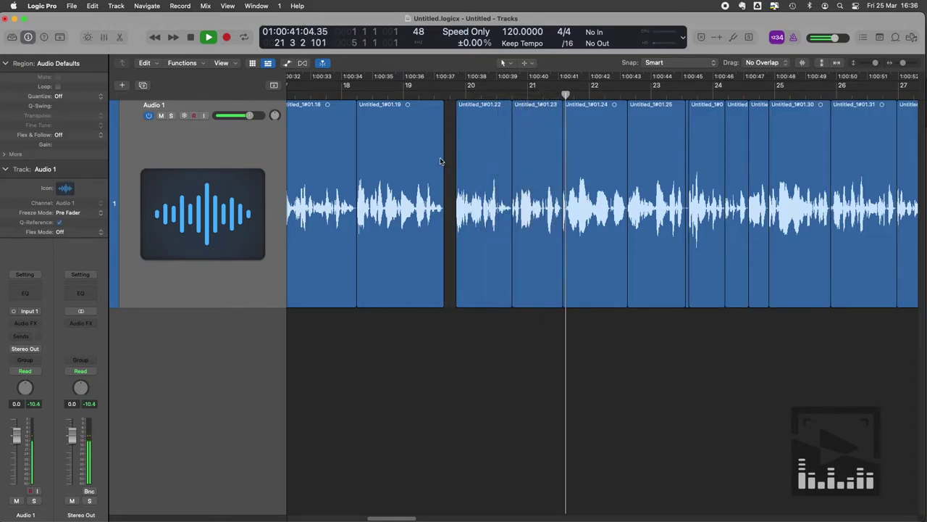
pyautogui.hscroll(3, 587, 189)
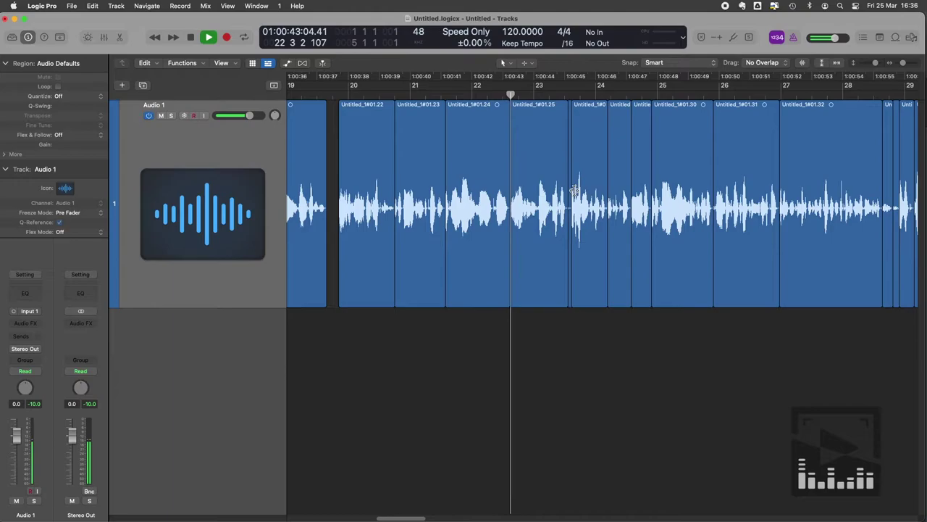
pyautogui.click(571, 193)
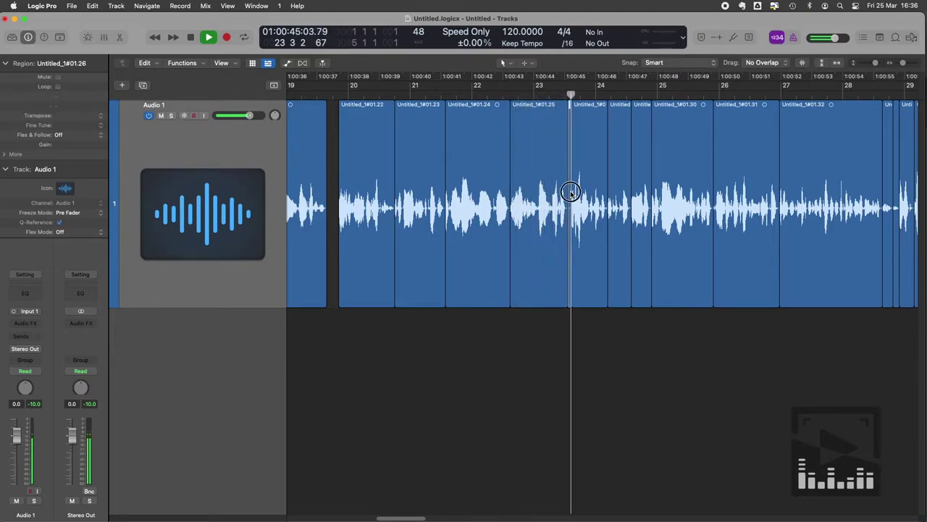
pyautogui.press('Delete')
pyautogui.hscroll(3, 550, 190)
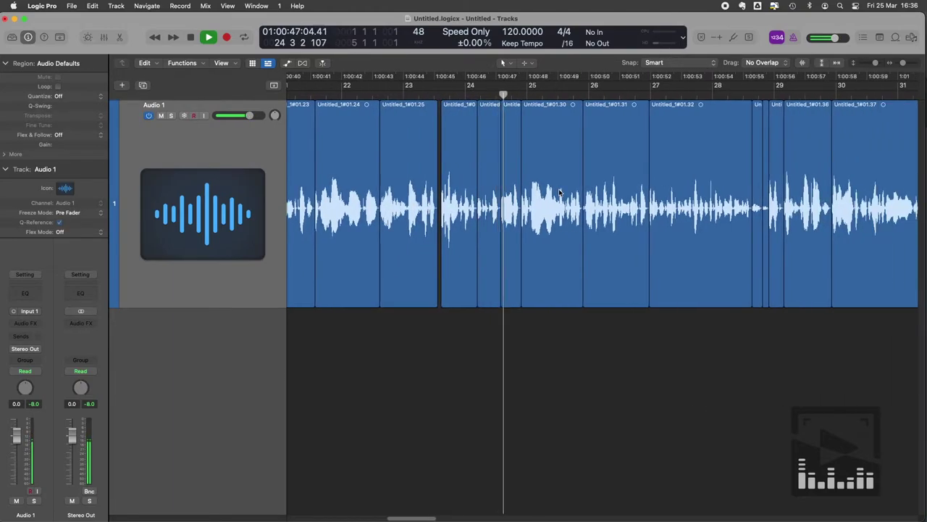
# Step: Replay region Untitled_1#01.30 from about bar 25 and stop playback just before the region's end
pyautogui.hscroll(2, 534, 184)
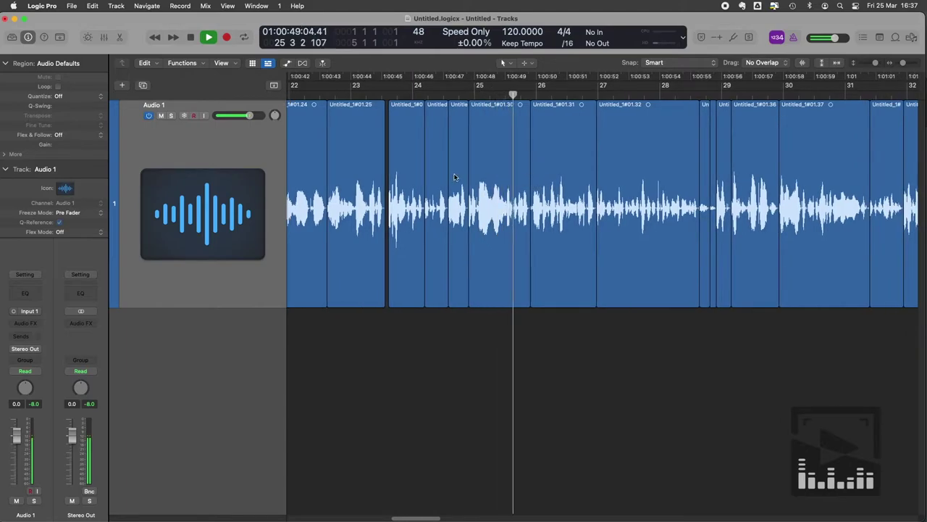
pyautogui.click(478, 89)
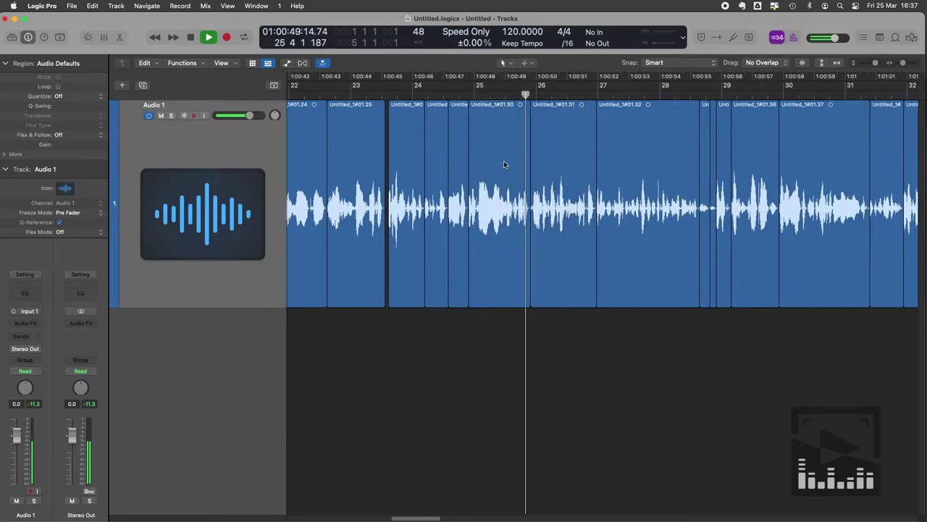
pyautogui.press('space')
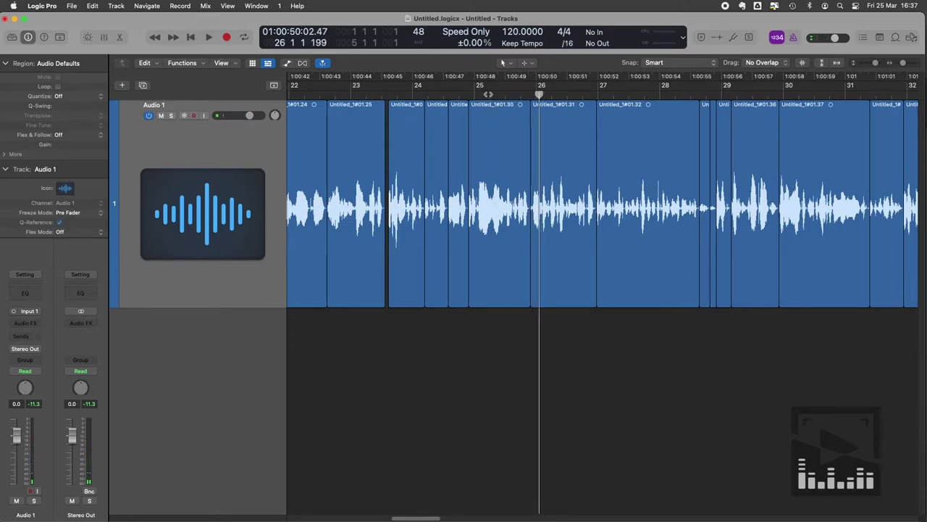
pyautogui.click(489, 94)
pyautogui.press('space')
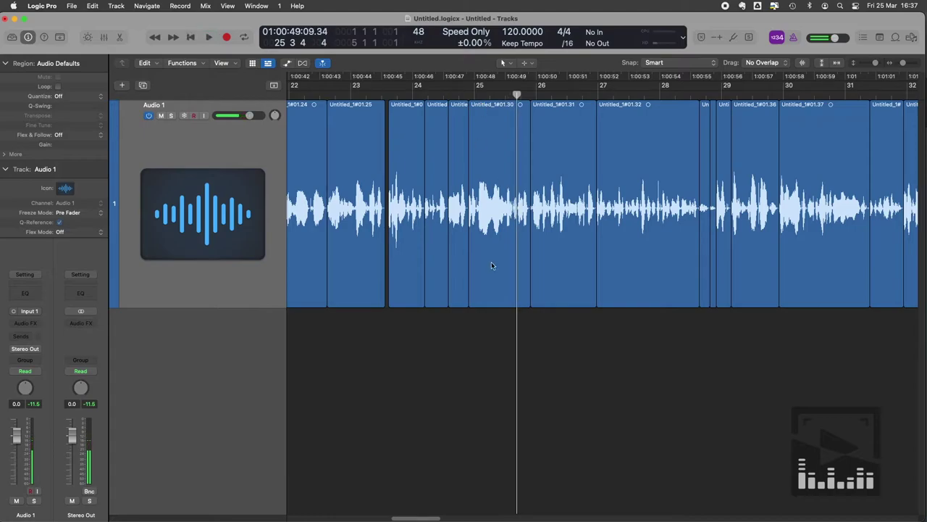
# Step: Trim the end of region Untitled_1#01.30 back to about 25 3 4 and the start of Untitled_1#01.31 forward to about 26 1 4, auditioning the cut
pyautogui.scroll(8, 491, 243)
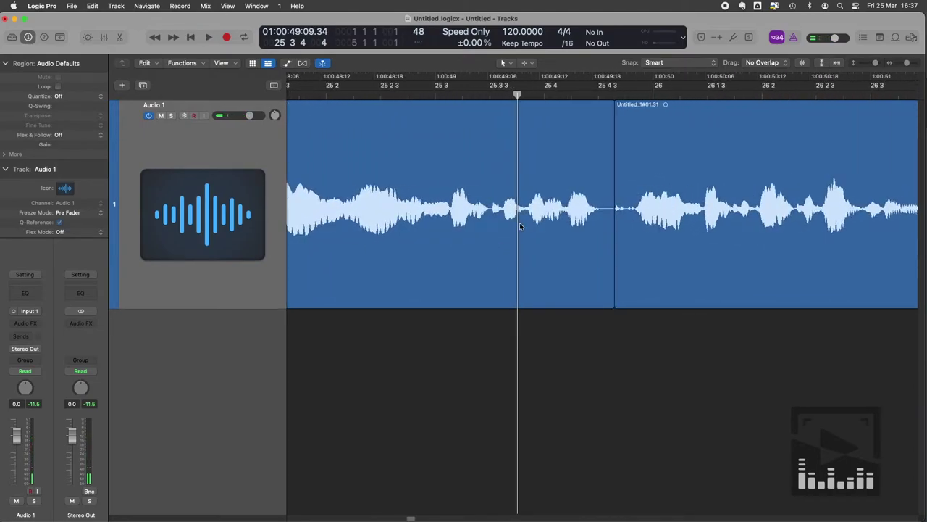
pyautogui.moveTo(613, 255); pyautogui.dragTo(523, 230)
pyautogui.press('space')
pyautogui.press('space')
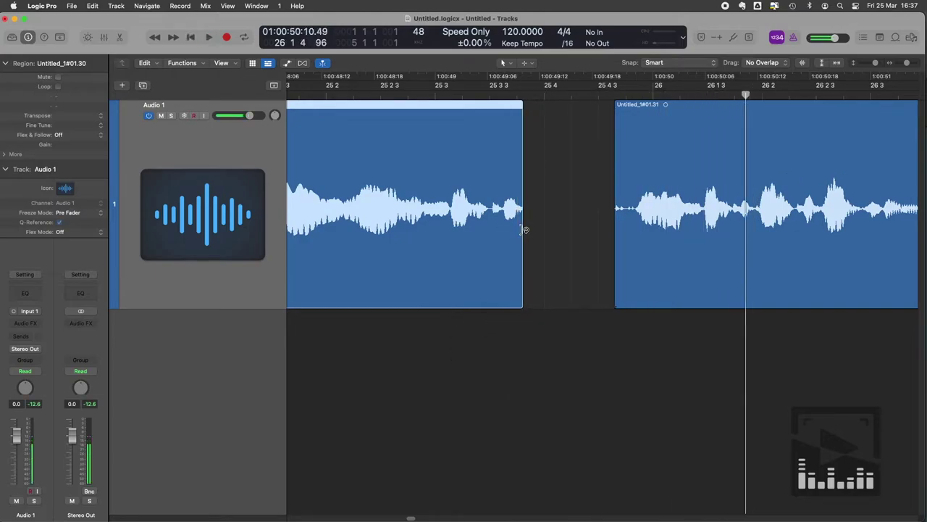
pyautogui.moveTo(617, 270); pyautogui.dragTo(755, 265)
pyautogui.press('space')
pyautogui.press('space')
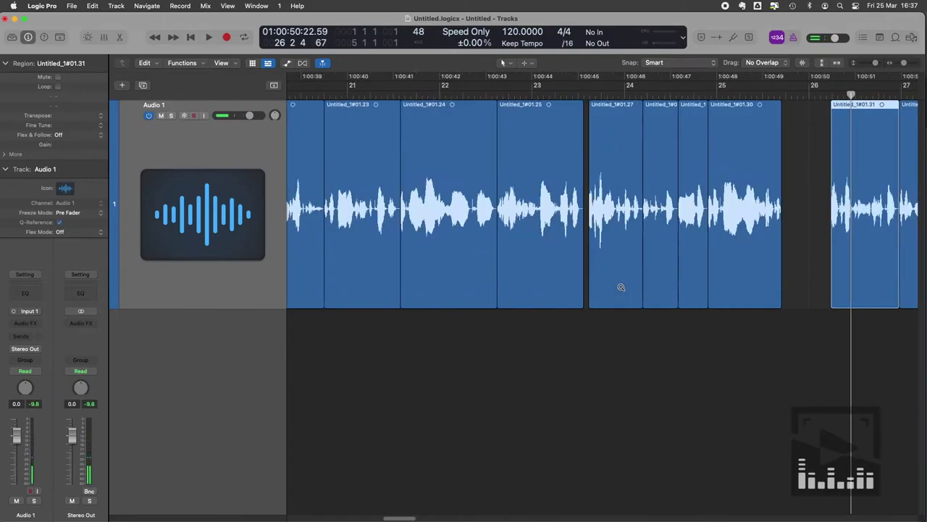
# Step: Move region Untitled_1#01.31 and everything after it earlier, leaving about a tenth-second gap after Untitled_1#01.30, and play back the transition
pyautogui.hscroll(1, 619, 288)
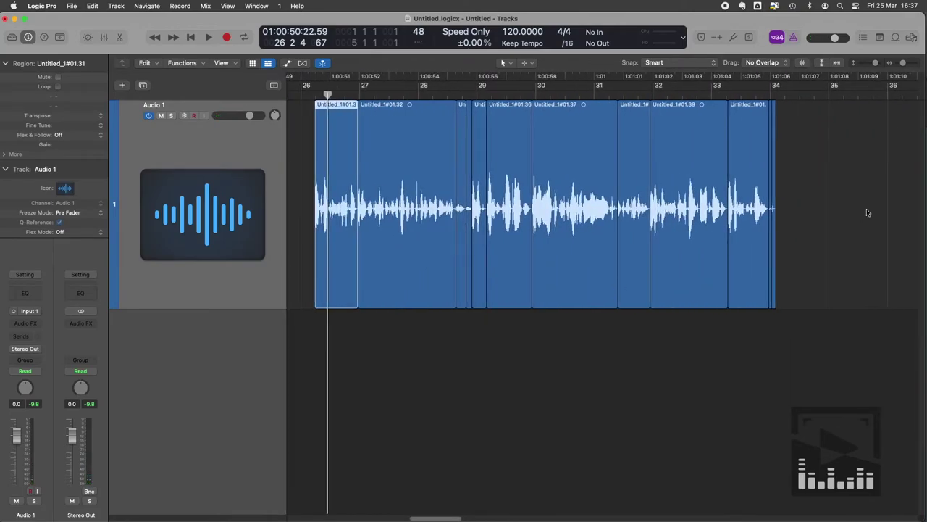
pyautogui.moveTo(836, 206); pyautogui.dragTo(335, 202)
pyautogui.hscroll(-5, 542, 166)
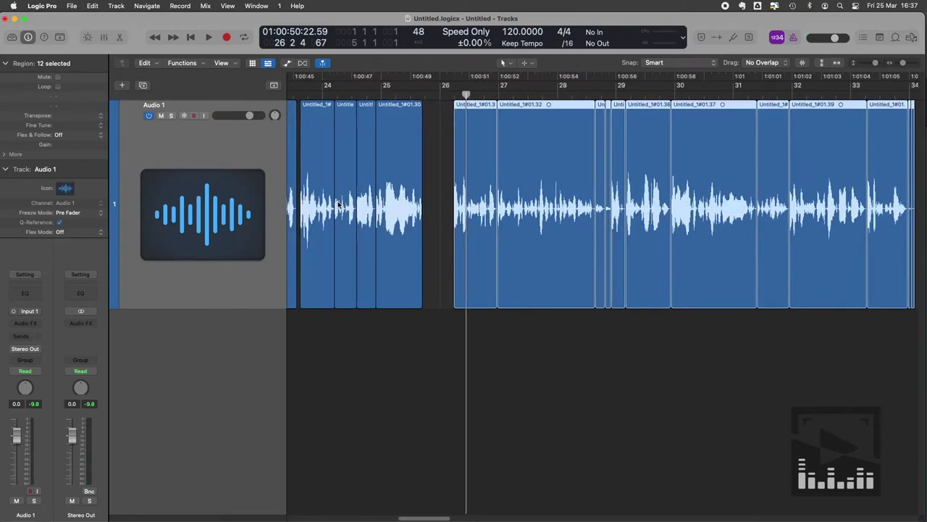
pyautogui.moveTo(541, 167); pyautogui.dragTo(529, 166)
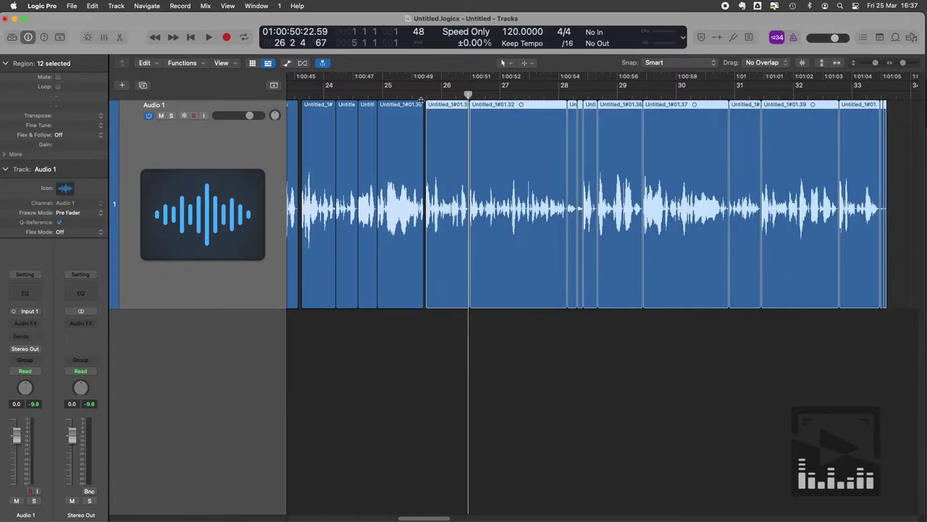
pyautogui.click(416, 95)
pyautogui.press('space')
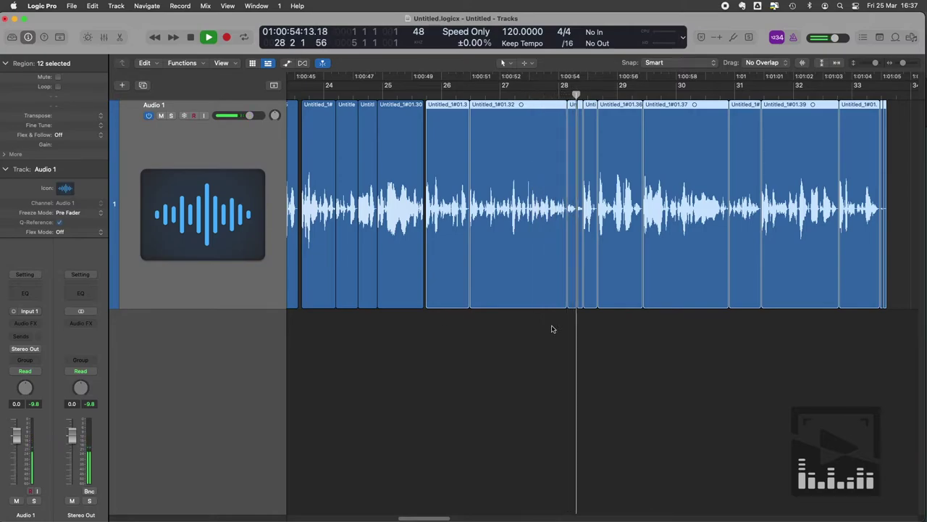
# Step: Stop playback, clear the selection, and delete the second of the short regions following Untitled_1#01.32
pyautogui.press('space')
pyautogui.click(571, 357)
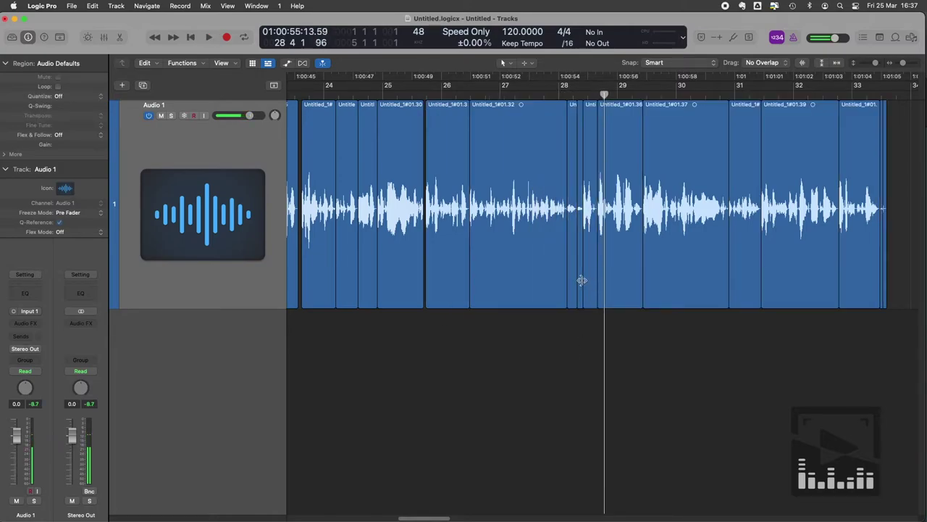
pyautogui.click(579, 280)
pyautogui.press('Delete')
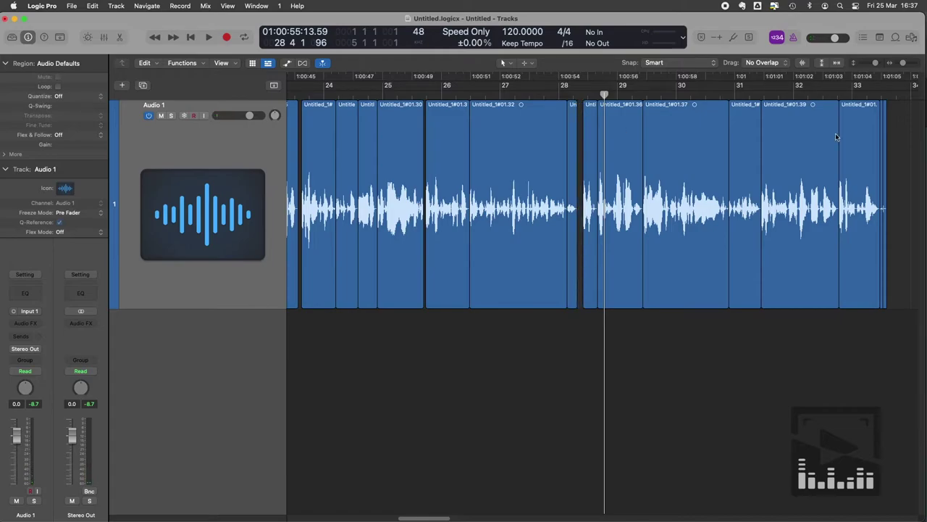
# Step: Move all regions after the deleted one later, leaving a pause of about 1.2 seconds, and listen through to the end of the take
pyautogui.moveTo(905, 129); pyautogui.dragTo(590, 132)
pyautogui.moveTo(676, 130); pyautogui.dragTo(705, 131)
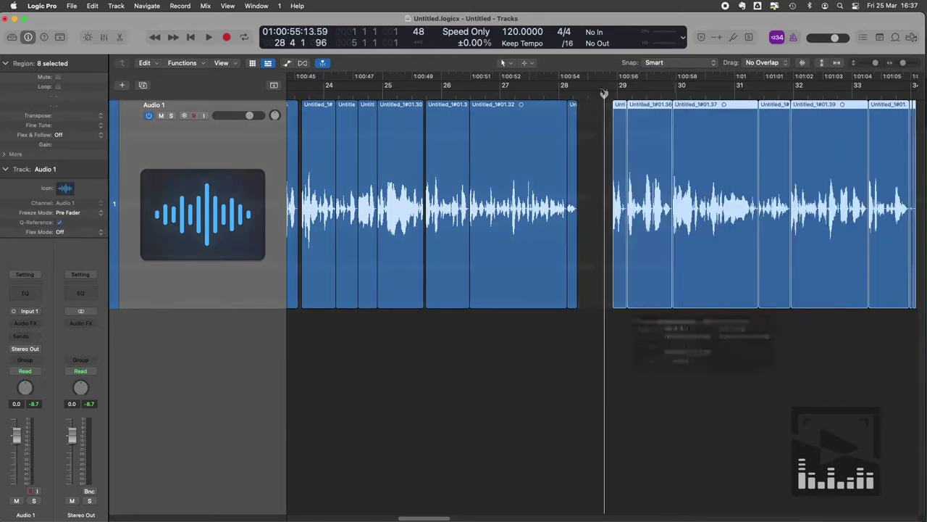
pyautogui.click(575, 82)
pyautogui.press('space')
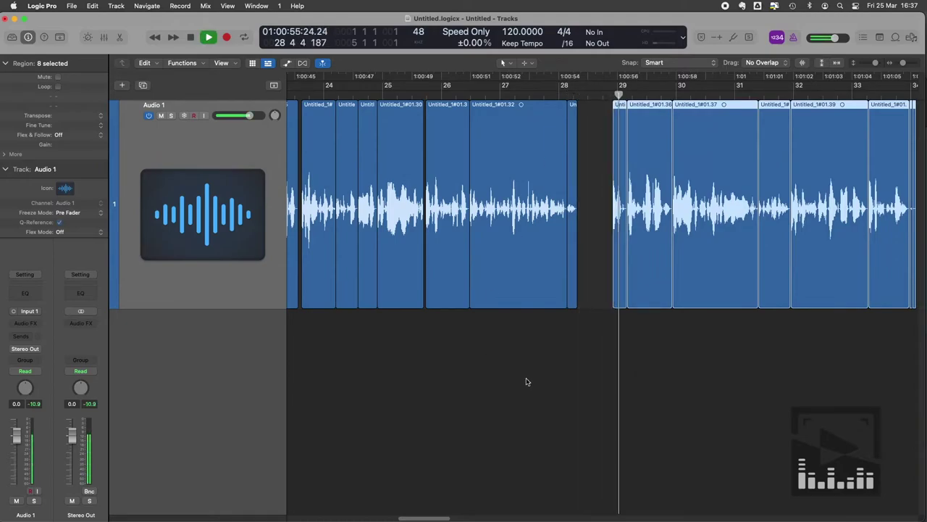
pyautogui.hscroll(4, 540, 355)
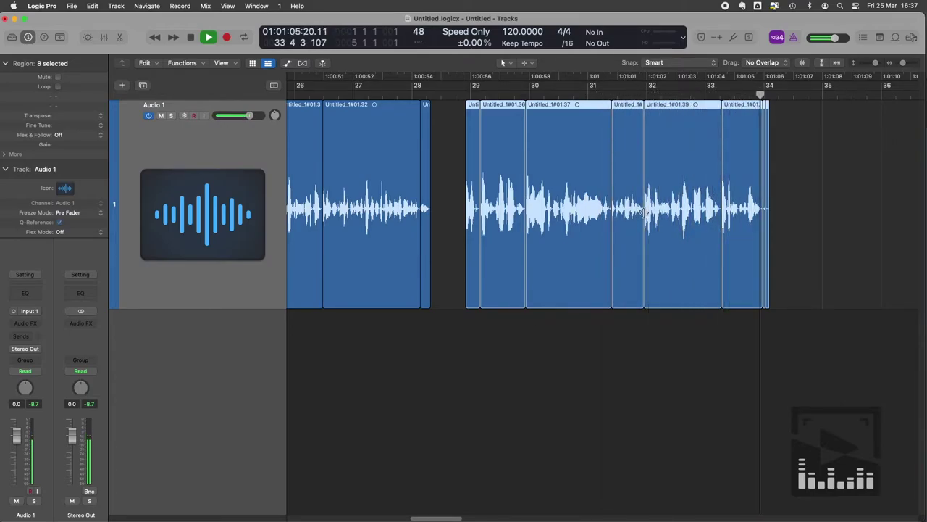
pyautogui.press('space')
# Step: Delete the two very short leftover regions at the end of the take
pyautogui.hscroll(10, 632, 211)
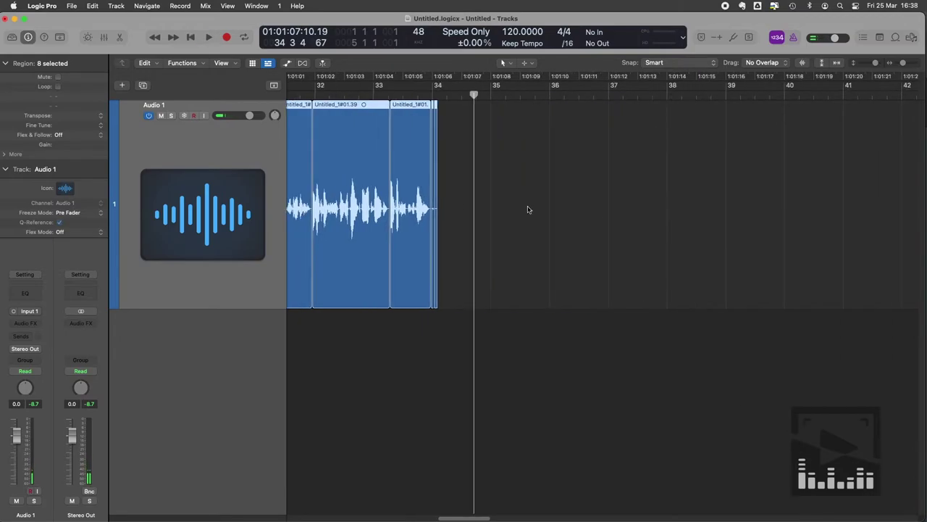
pyautogui.click(451, 205)
pyautogui.click(431, 208)
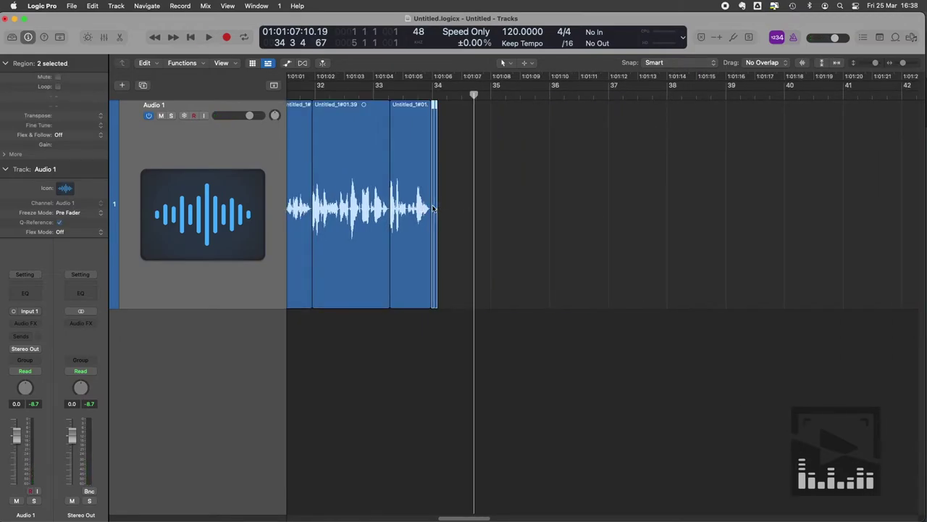
pyautogui.press('Delete')
pyautogui.hscroll(-5, 438, 204)
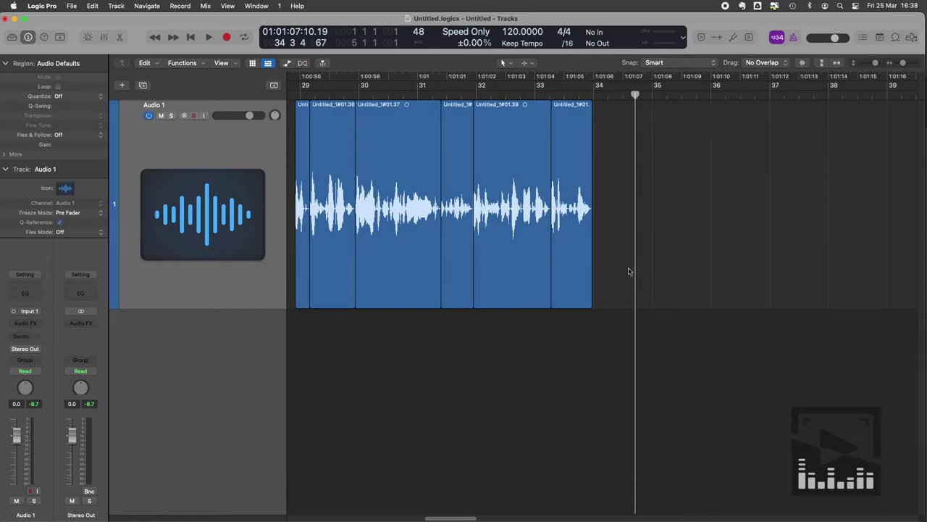
pyautogui.press('z')
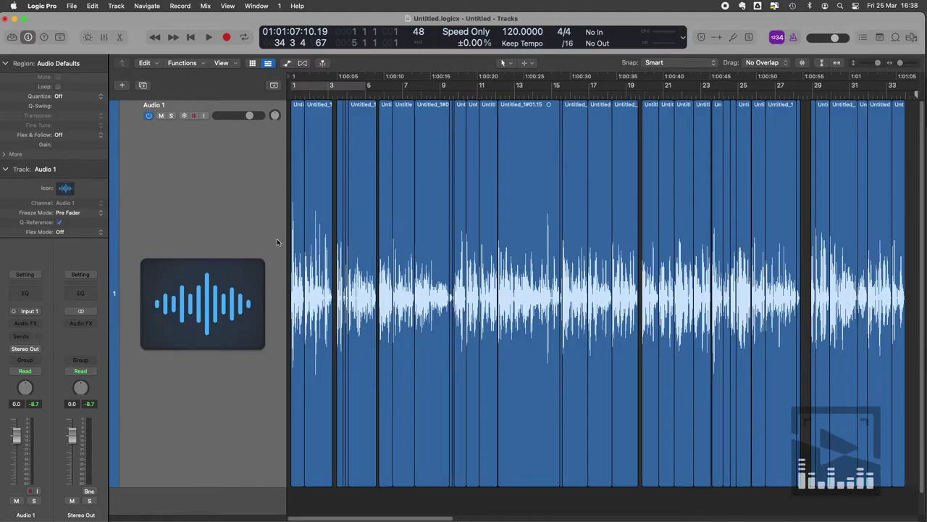
# Step: Open the mixer beneath the tracks and fit the whole edited take into the reduced arrangement area
pyautogui.click(252, 211)
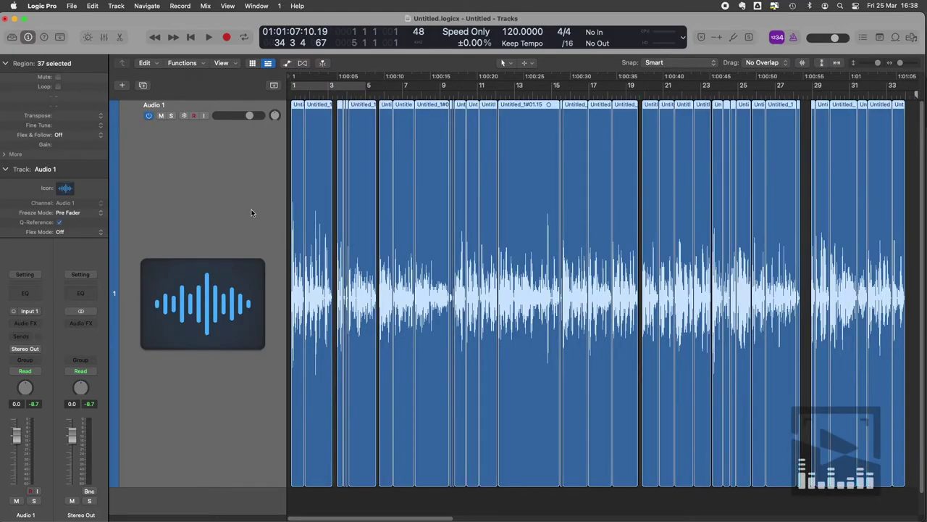
pyautogui.press('x')
pyautogui.press('space')
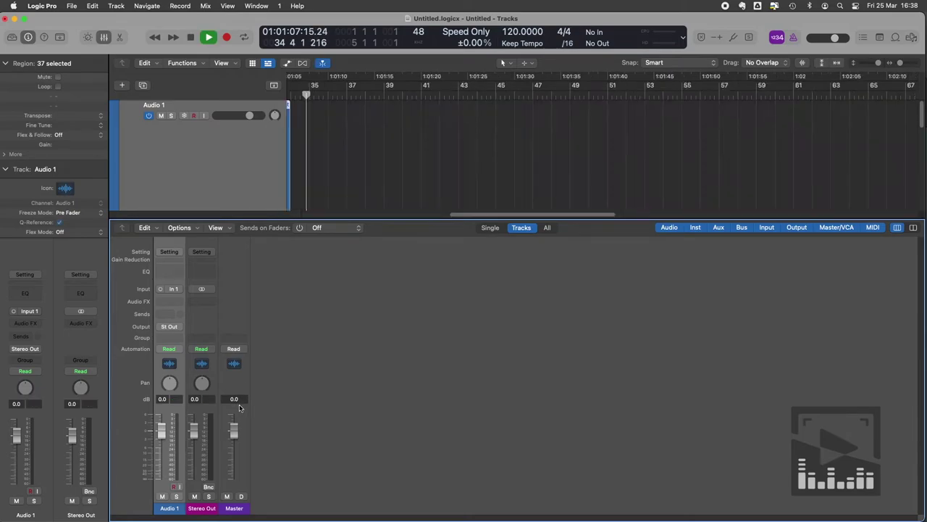
pyautogui.press('space')
pyautogui.hscroll(-10, 376, 165)
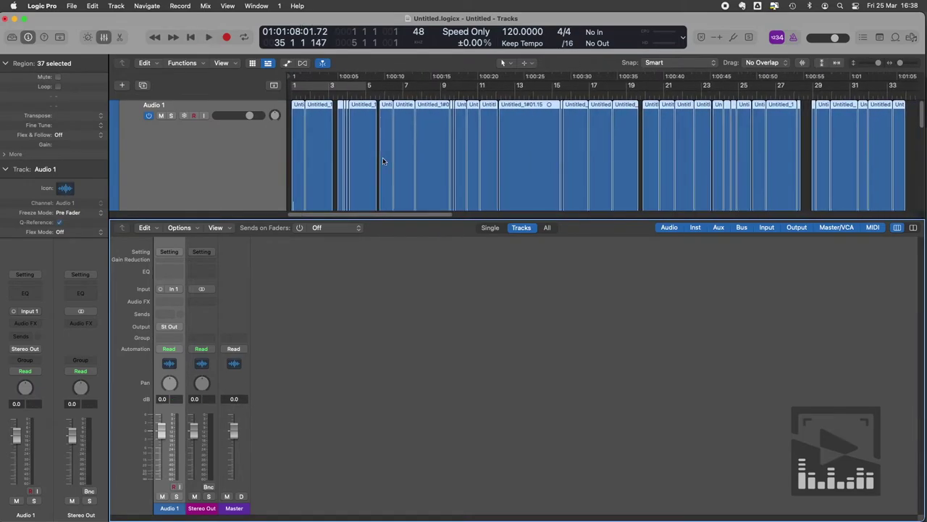
pyautogui.press('super+Left')
pyautogui.press('super+Left')
pyautogui.press('super+Left')
pyautogui.press('super+Left')
pyautogui.press('super+Up')
pyautogui.press('super+Up')
pyautogui.press('super+Up')
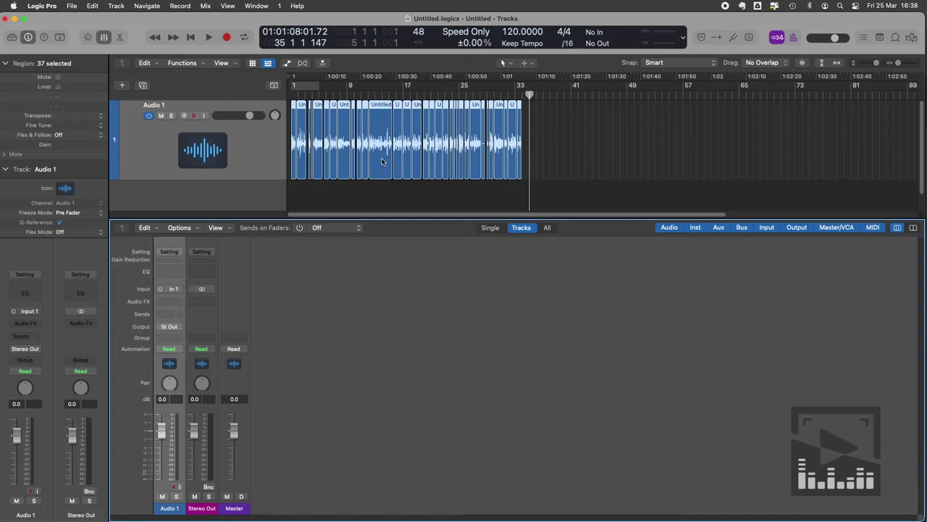
pyautogui.click(588, 127)
pyautogui.press('z')
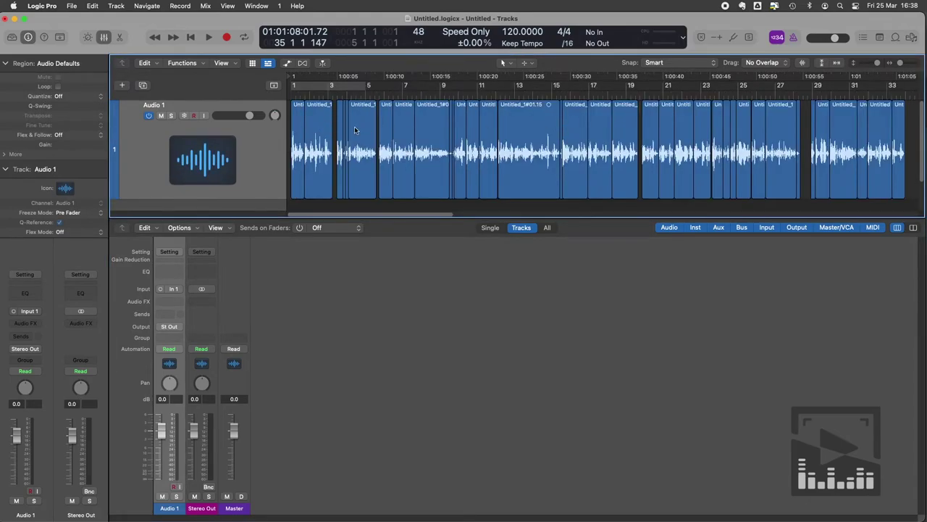
# Step: Set the cycle range to span all of the track's regions and start playback from the beginning
pyautogui.press('Return')
pyautogui.click(261, 140)
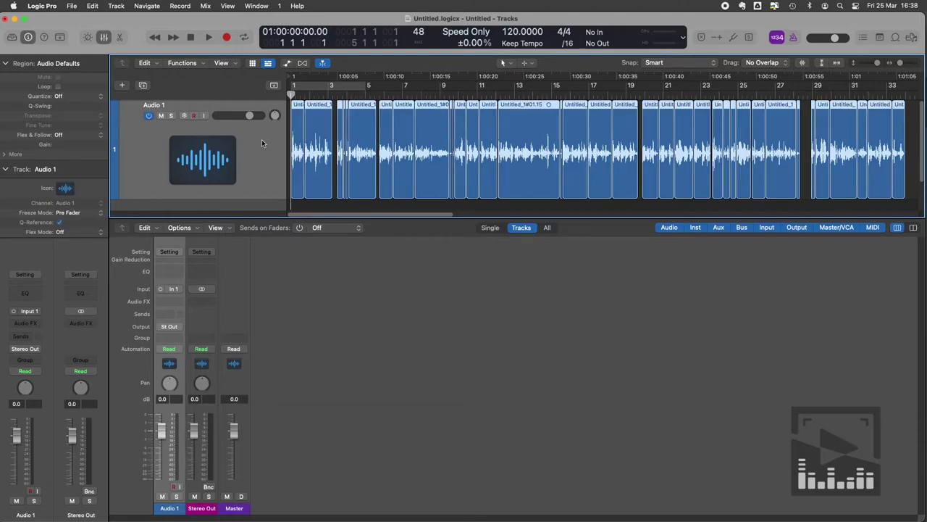
pyautogui.press('super+u')
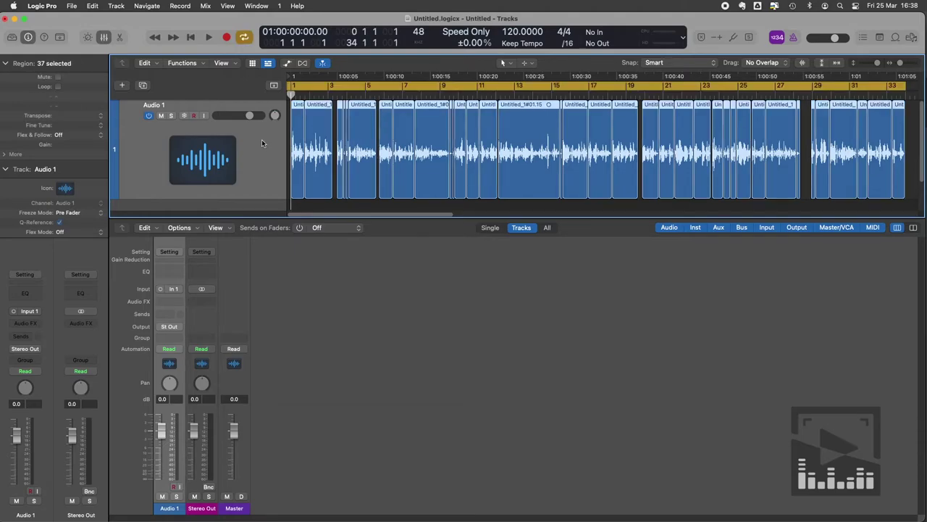
pyautogui.press('space')
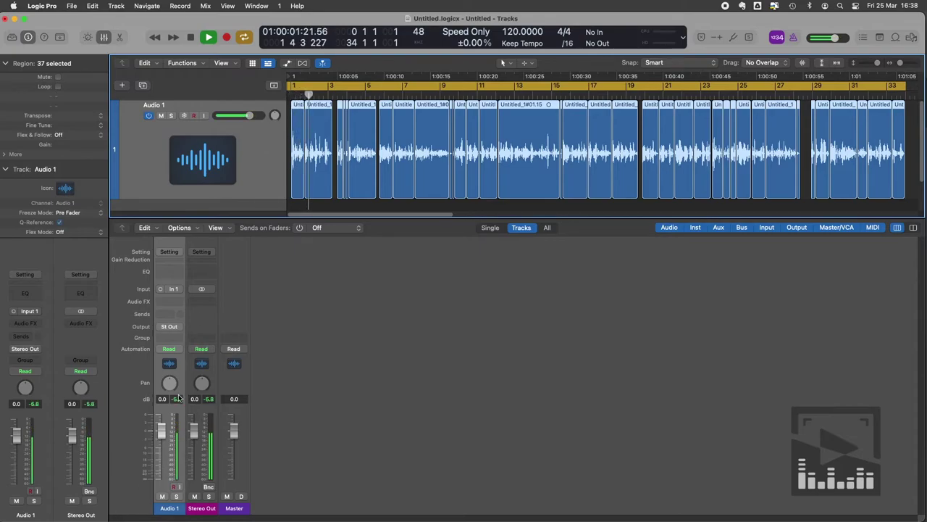
# Step: Load the Voice Over channel strip setting on the Audio 1 channel and bypass its active compressors and EQs
pyautogui.click(168, 251)
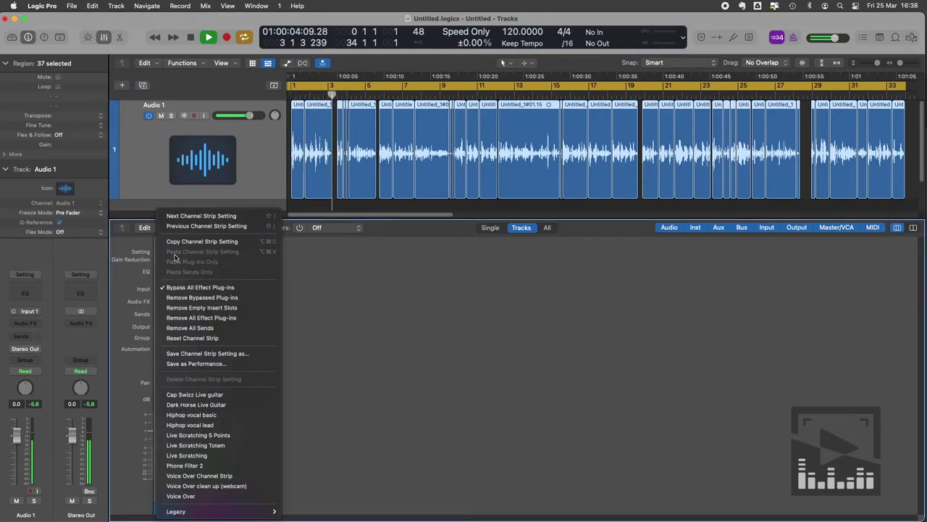
pyautogui.click(183, 497)
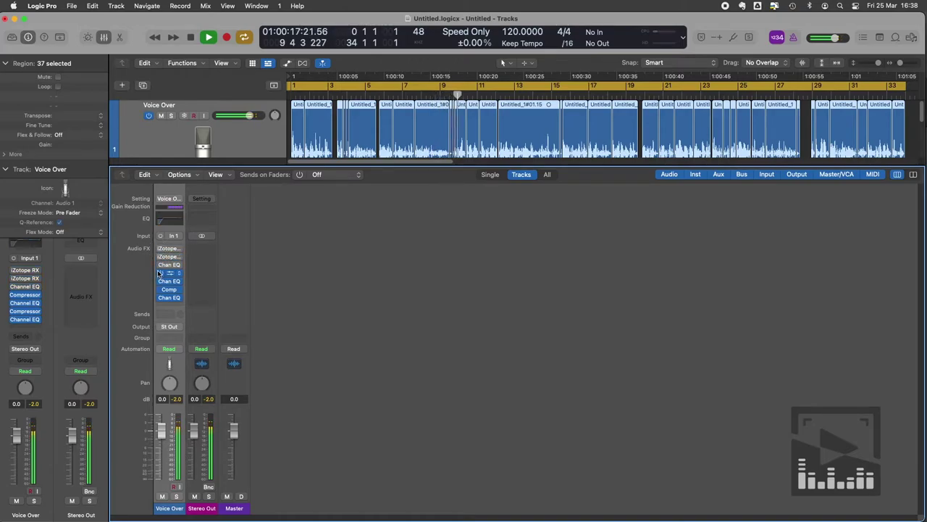
pyautogui.moveTo(159, 273); pyautogui.dragTo(159, 306)
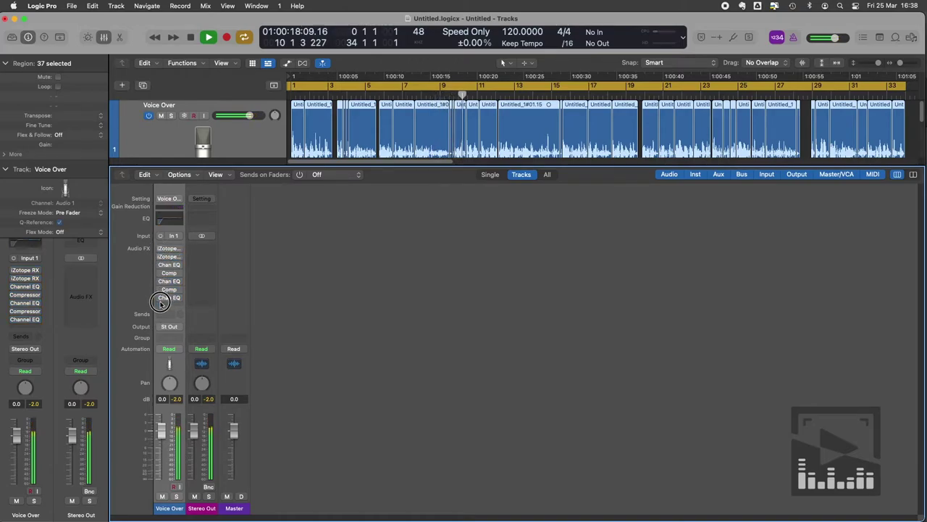
# Step: Inspect and remove the iZotope RX 5 Dialogue De-noise plug-in, and enable the remaining iZotope RX plug-in on the Voice Over channel
pyautogui.click(168, 250)
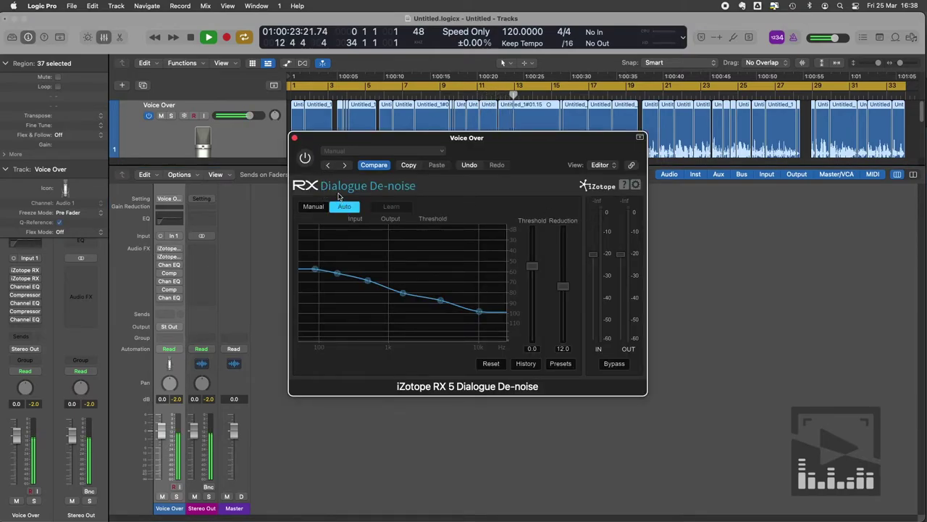
pyautogui.click(295, 138)
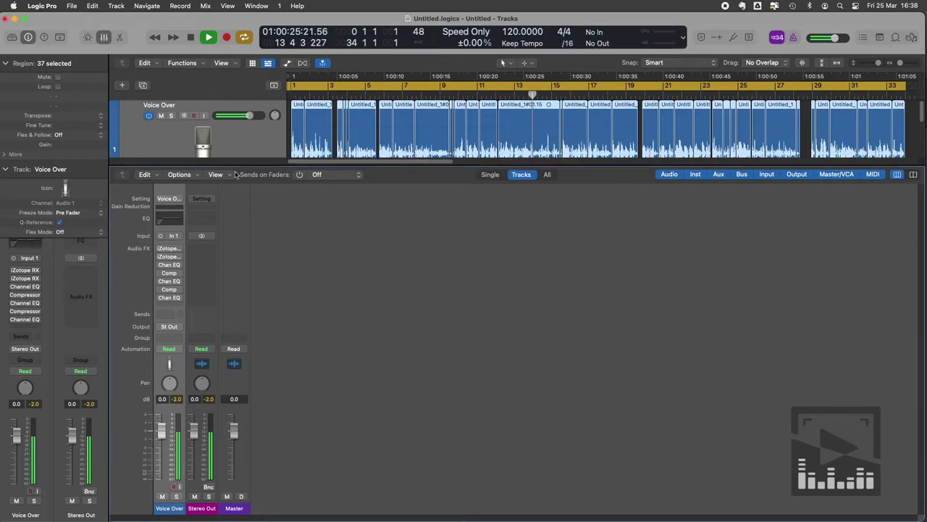
pyautogui.click(185, 257)
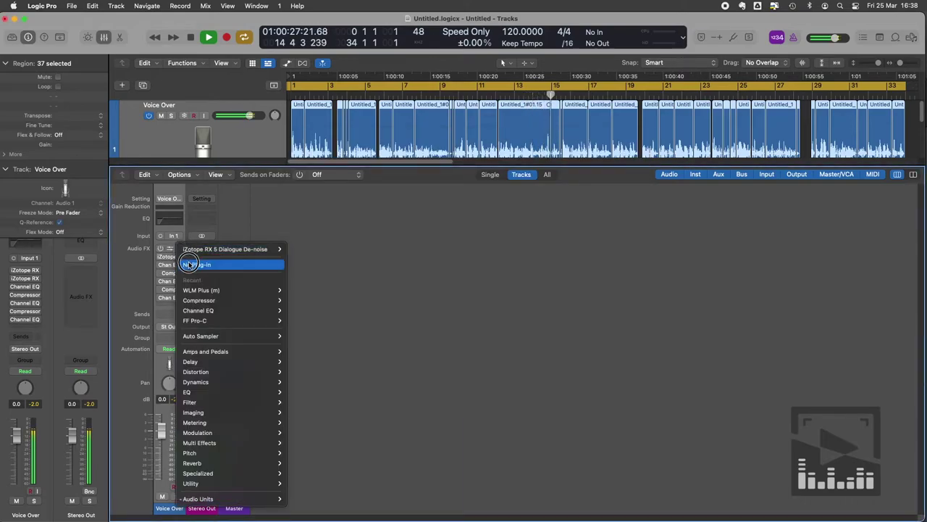
pyautogui.click(186, 264)
pyautogui.click(161, 258)
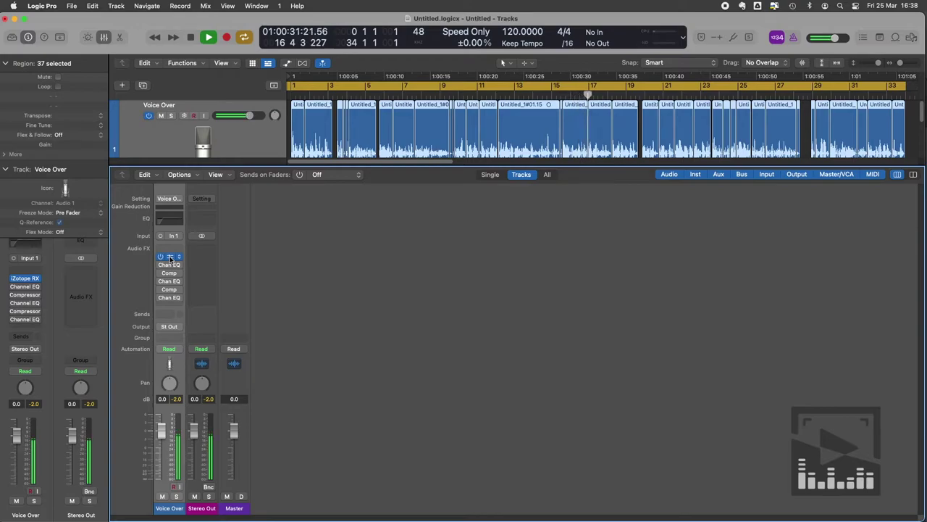
# Step: Lower the sensitivity of the iZotope RX 5 De-click plug-in to 1.6 and stop playback
pyautogui.click(171, 258)
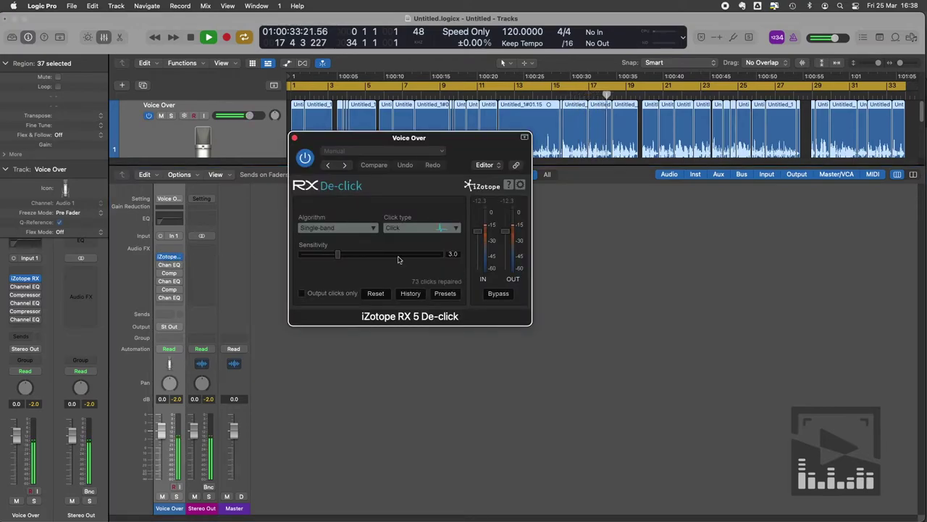
pyautogui.moveTo(337, 254); pyautogui.dragTo(315, 255)
pyautogui.press('space')
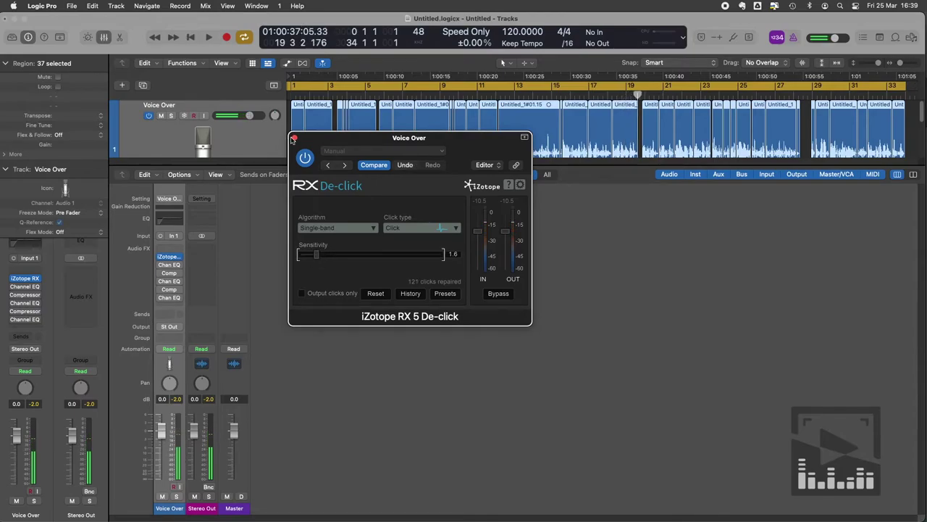
pyautogui.click(294, 137)
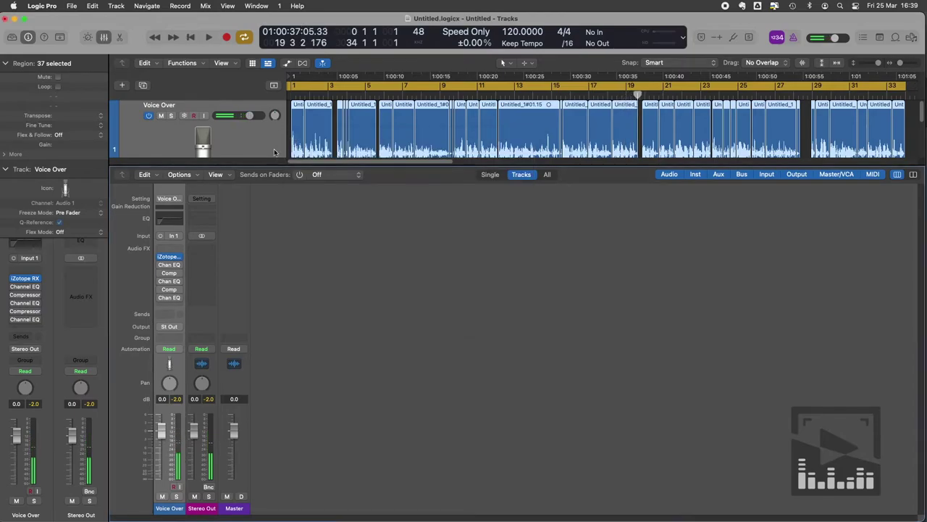
# Step: Restart playback from the beginning and inspect the curve of the first, bypassed Channel EQ on the Voice Over channel
pyautogui.click(168, 265)
pyautogui.press('space')
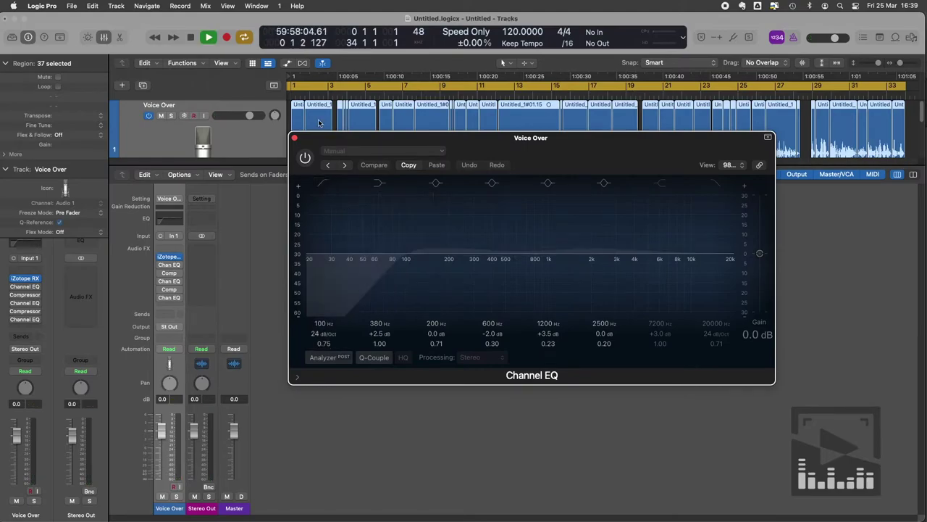
pyautogui.click(293, 137)
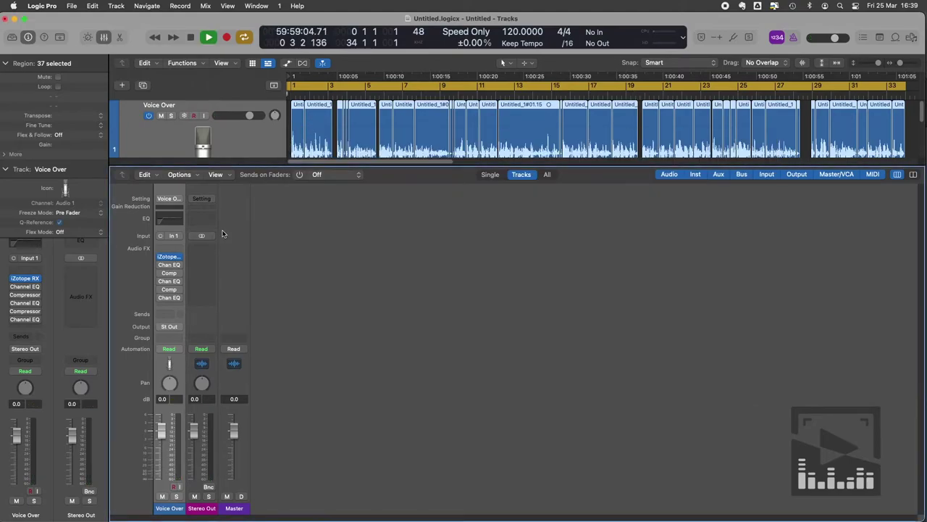
# Step: Enable the first Compressor on the Voice Over channel and adjust its threshold during playback, keeping the input gain at 0.0 dB
pyautogui.click(171, 273)
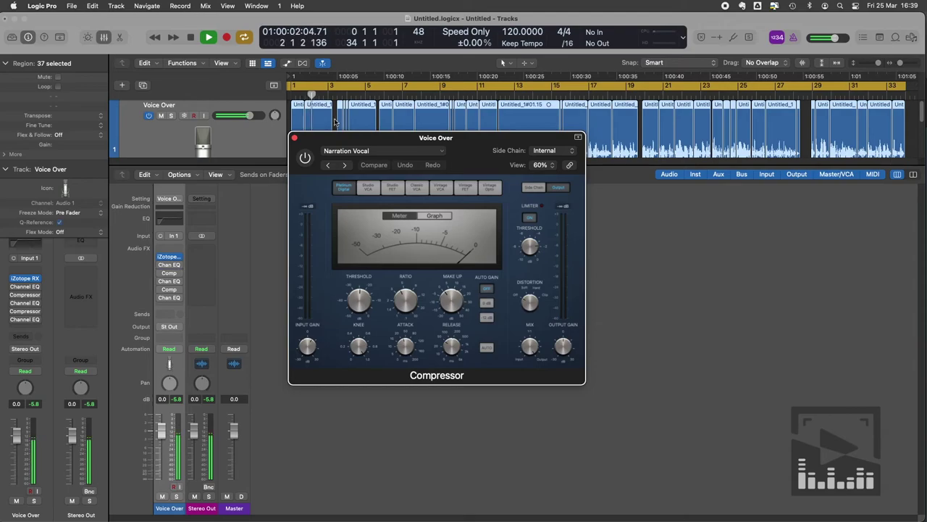
pyautogui.click(305, 157)
pyautogui.moveTo(351, 299); pyautogui.dragTo(358, 249)
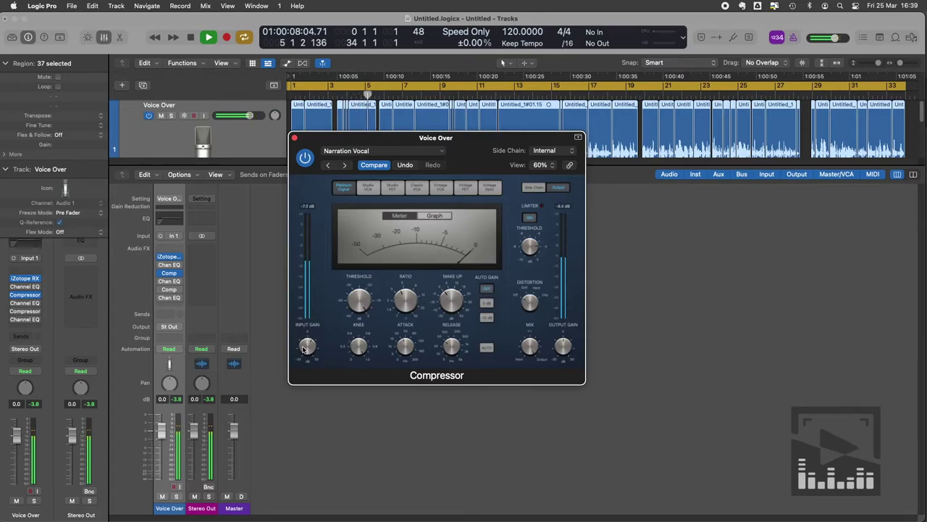
pyautogui.moveTo(306, 346); pyautogui.dragTo(305, 350)
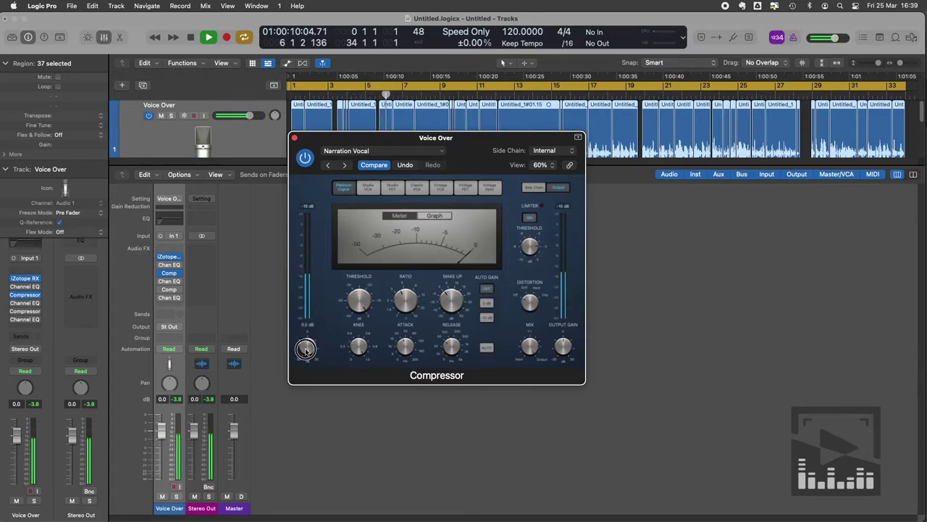
pyautogui.moveTo(371, 296); pyautogui.dragTo(357, 342)
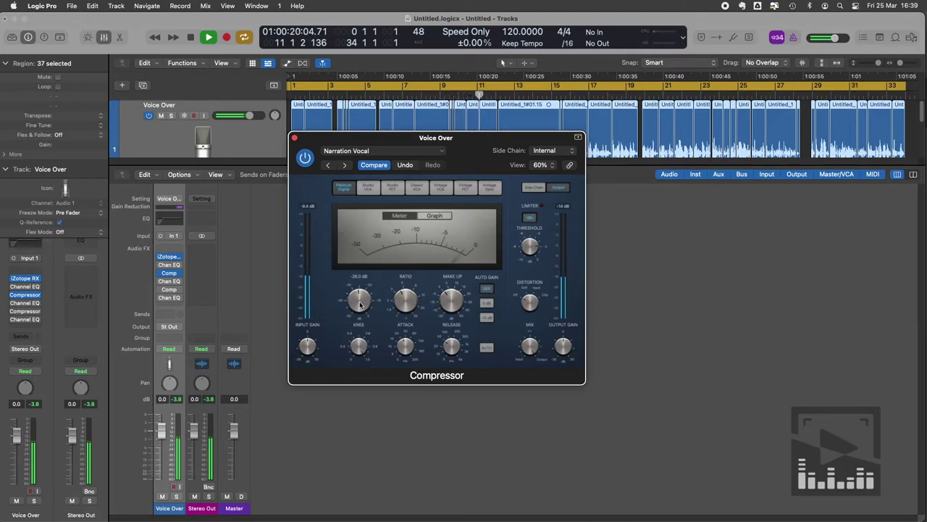
pyautogui.moveTo(360, 303); pyautogui.dragTo(358, 284)
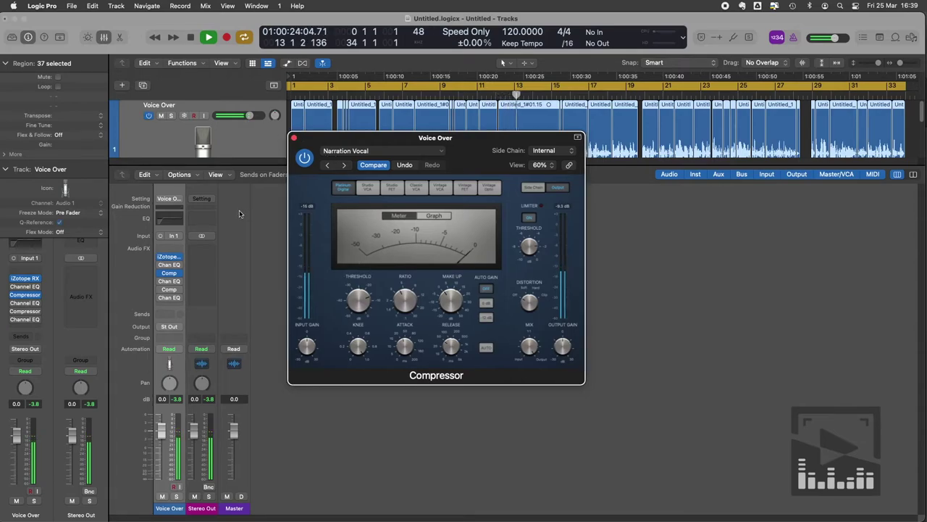
pyautogui.click(294, 138)
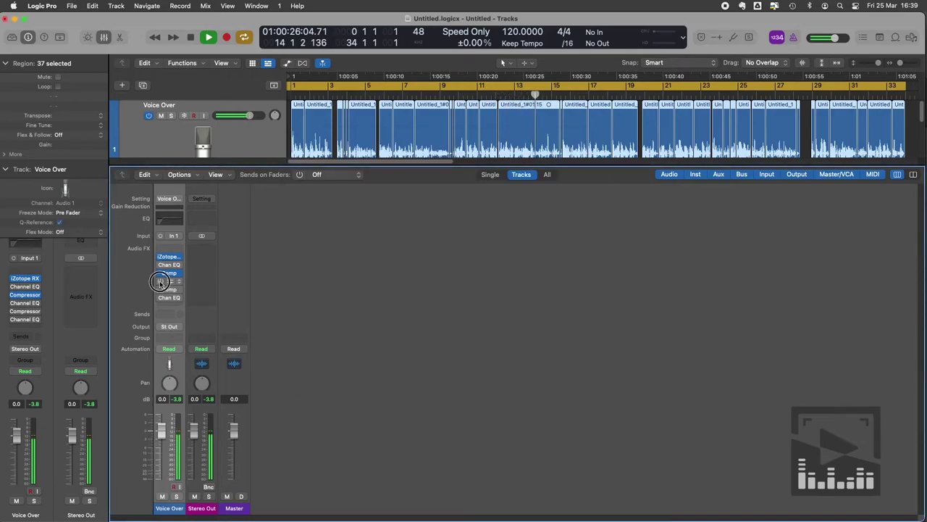
# Step: Enable the second Channel EQ and the second Compressor on the Voice Over channel, checking the settings of each
pyautogui.click(160, 281)
pyautogui.click(169, 282)
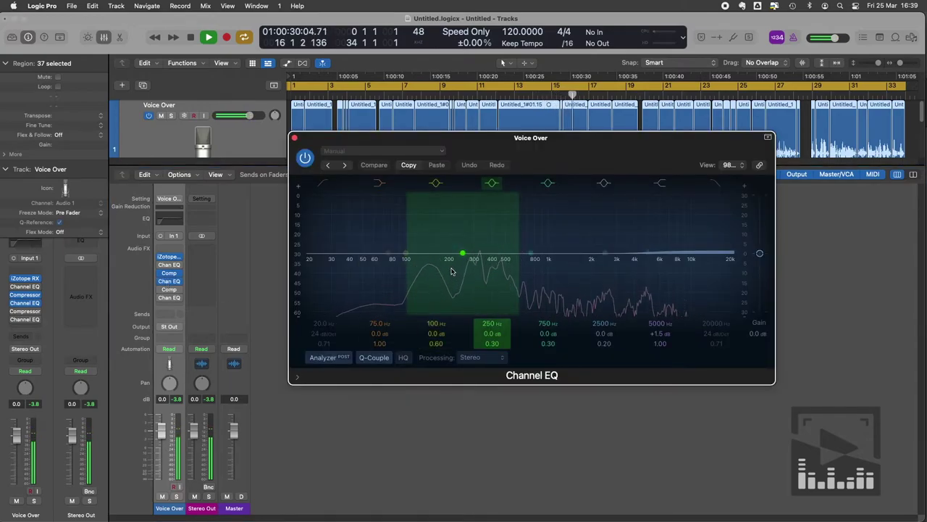
pyautogui.click(294, 138)
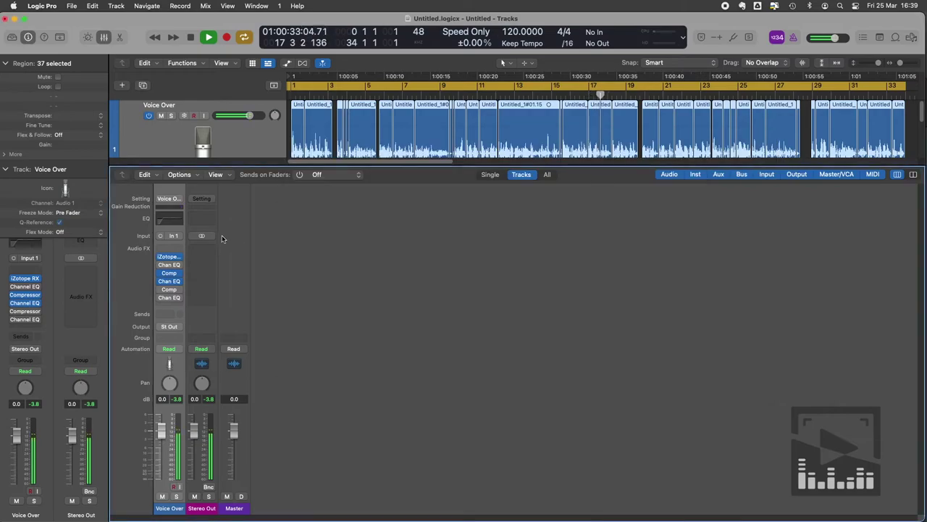
pyautogui.click(170, 289)
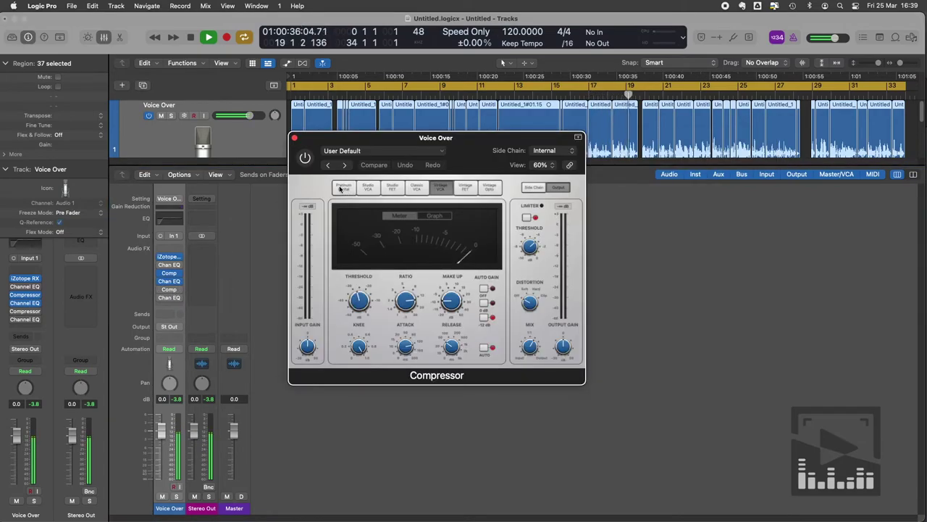
pyautogui.click(306, 160)
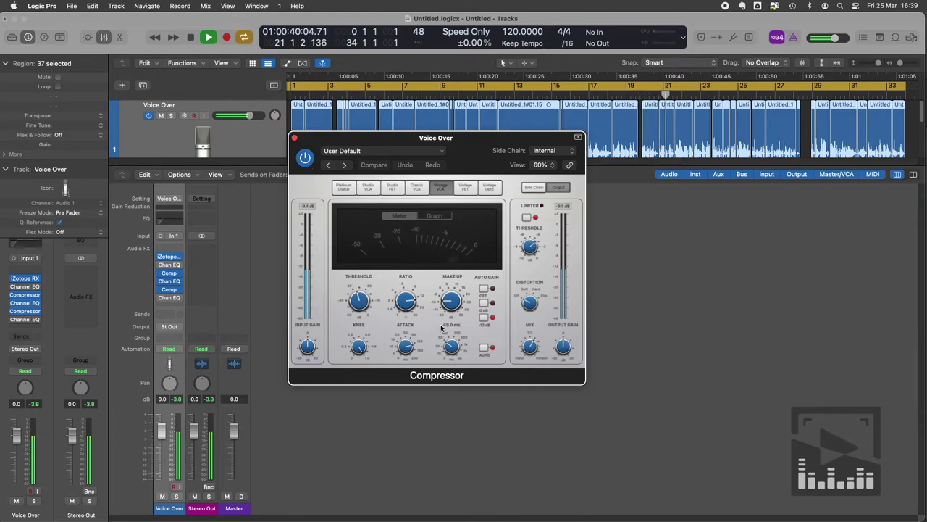
pyautogui.click(294, 137)
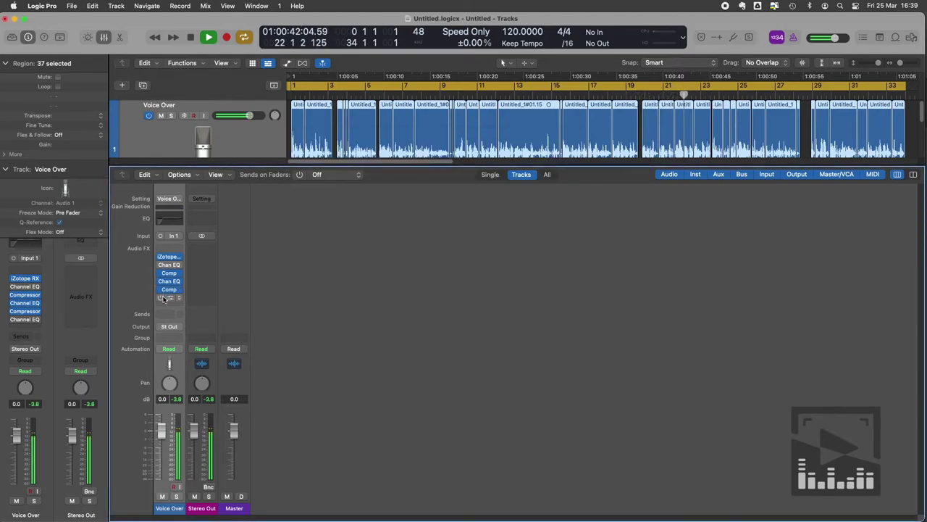
# Step: Enable the last Channel EQ on the Voice Over channel and load the Studio VO setting in it
pyautogui.click(170, 298)
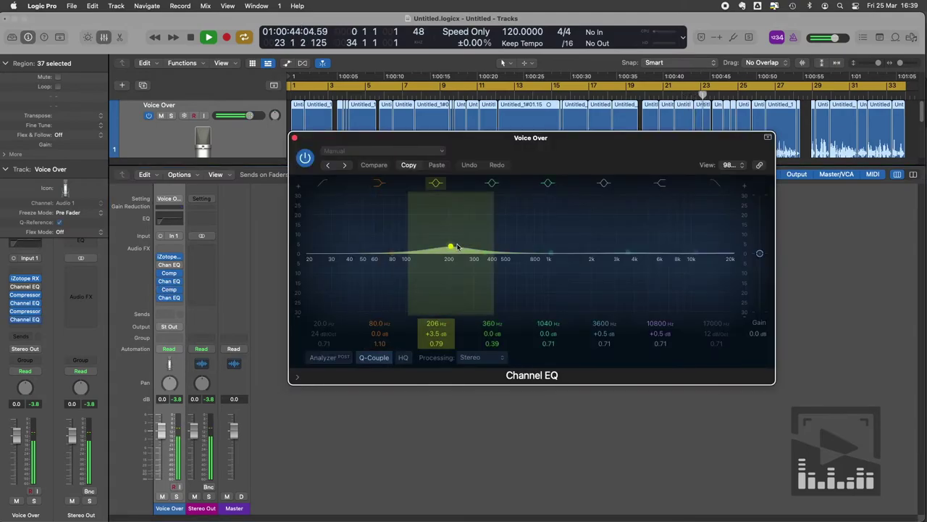
pyautogui.click(383, 150)
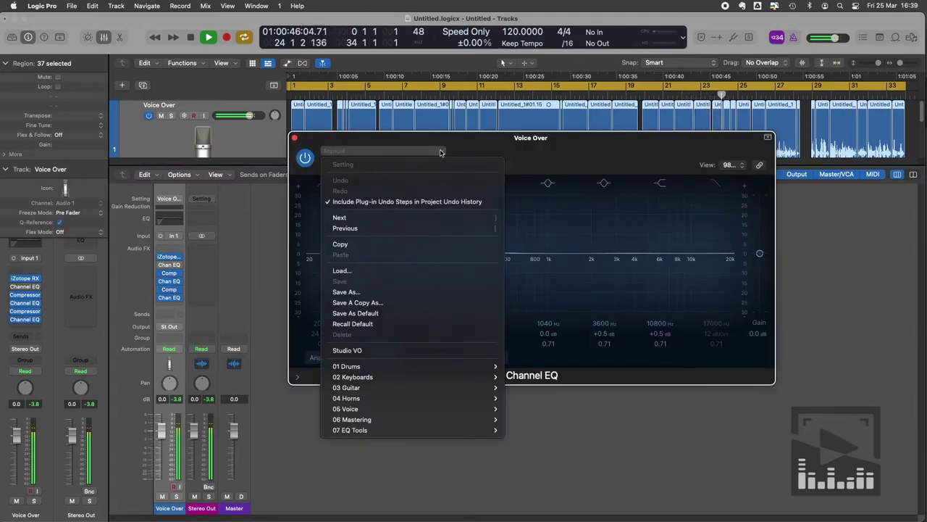
pyautogui.moveTo(376, 378)
pyautogui.click(348, 350)
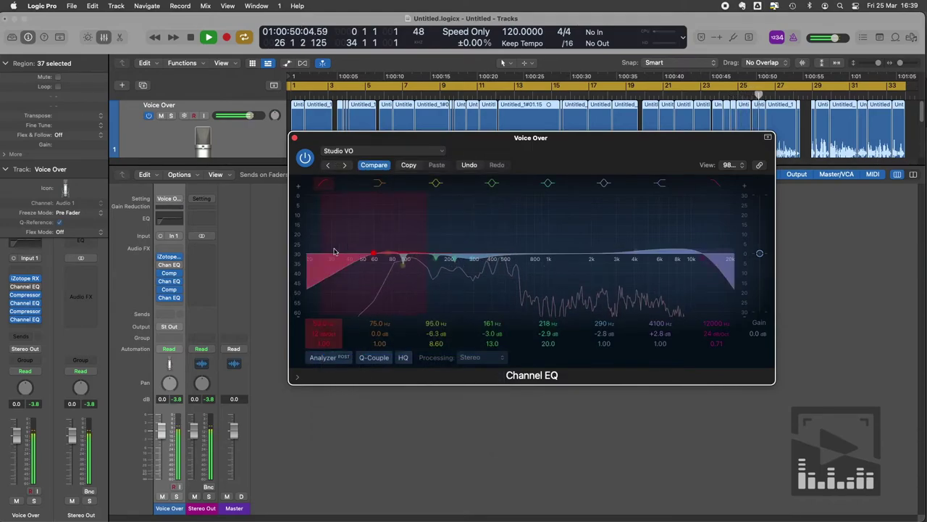
pyautogui.click(294, 138)
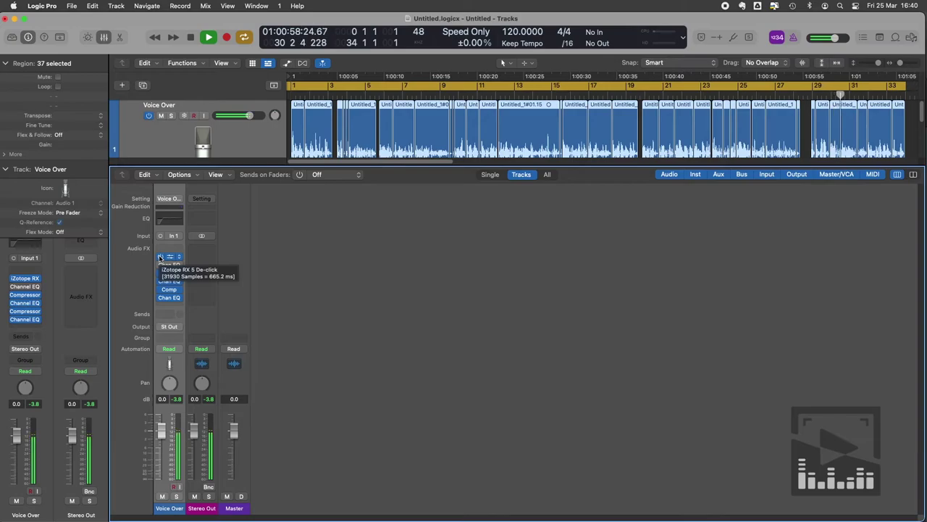
pyautogui.click(161, 260)
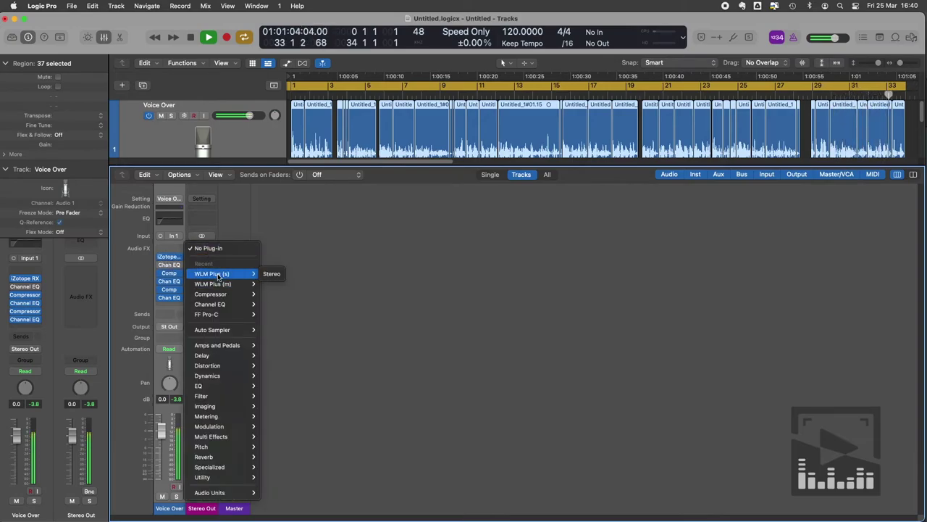
# Step: Insert the stereo WLM Plus loudness meter on the Stereo Out channel and set its target to -16
pyautogui.click(200, 276)
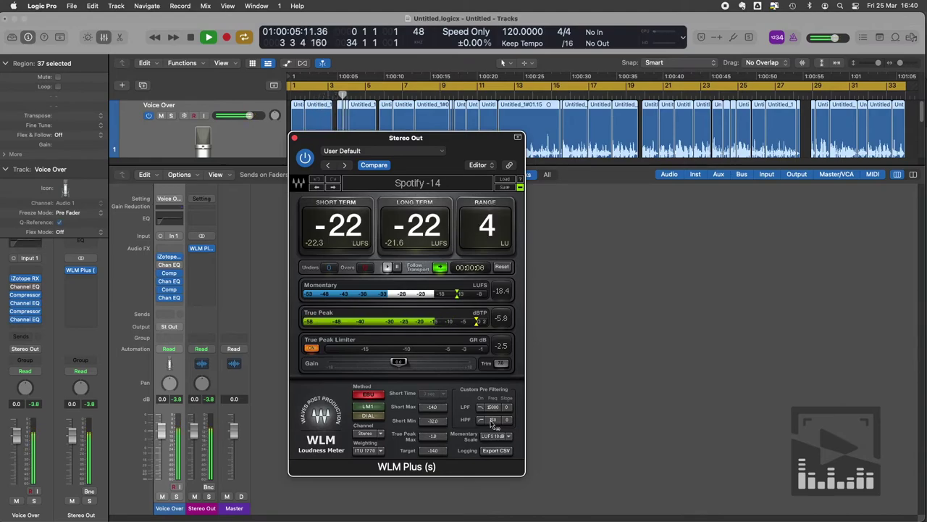
pyautogui.click(433, 450)
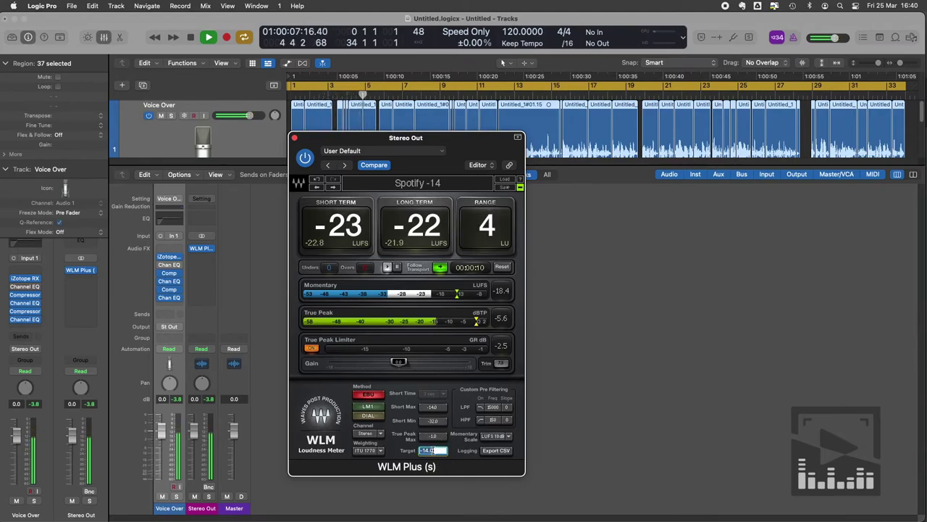
pyautogui.write('-16')
pyautogui.press('Return')
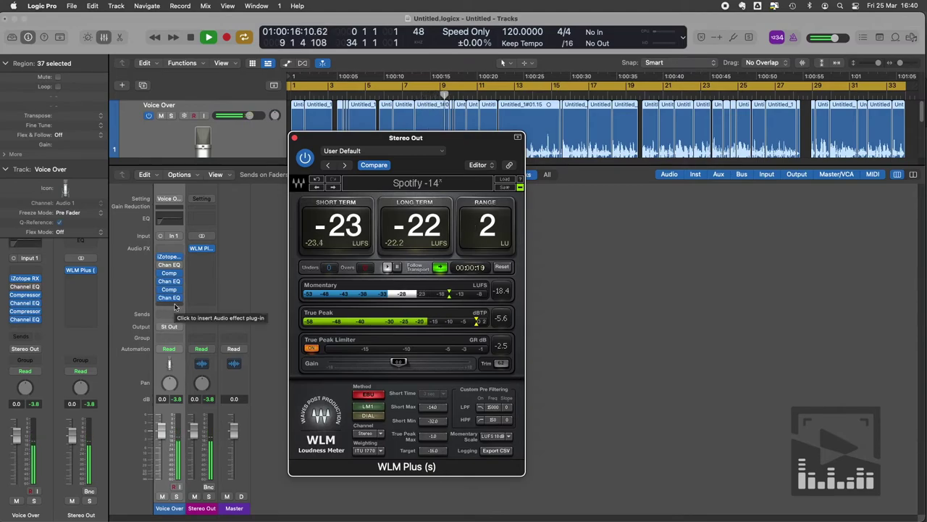
# Step: Add a Gain plug-in at the end of the Voice Over channel's effects and place its window beside the loudness meter
pyautogui.click(175, 306)
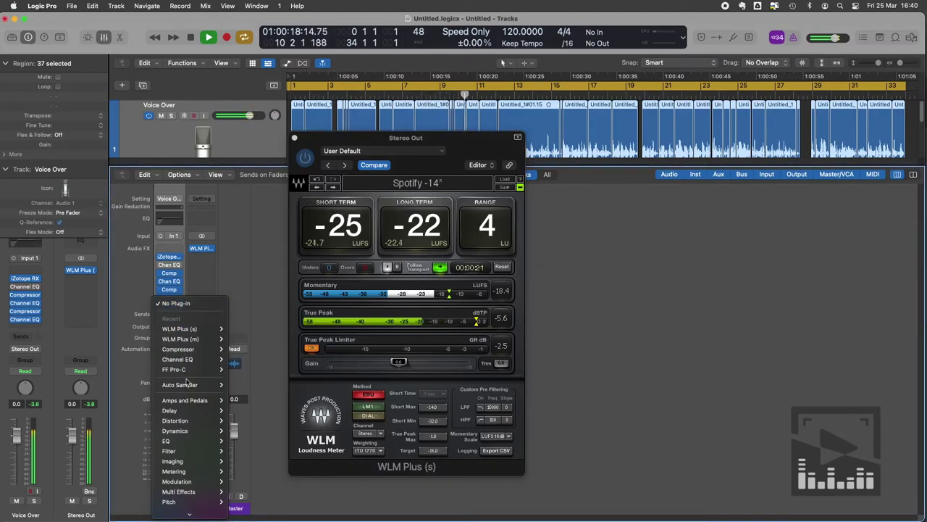
pyautogui.click(728, 246)
pyautogui.moveTo(472, 138); pyautogui.dragTo(471, 128)
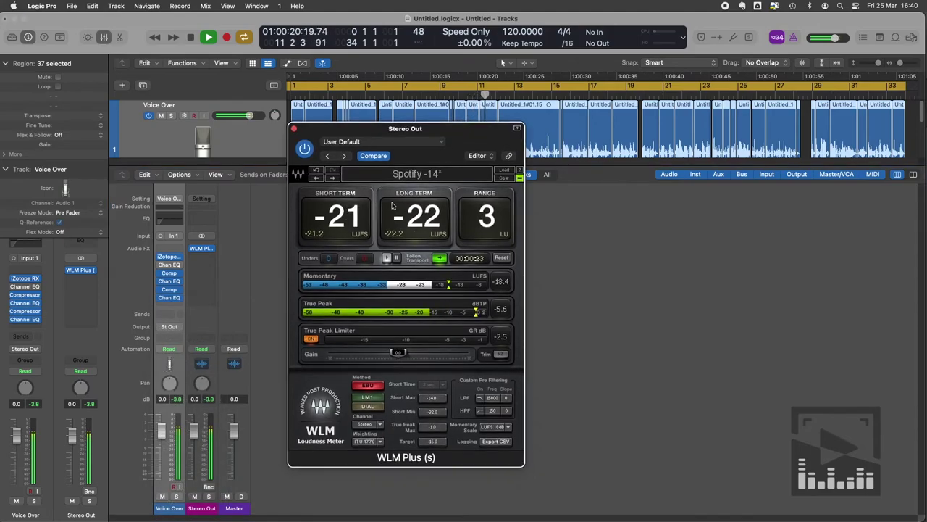
pyautogui.click(179, 305)
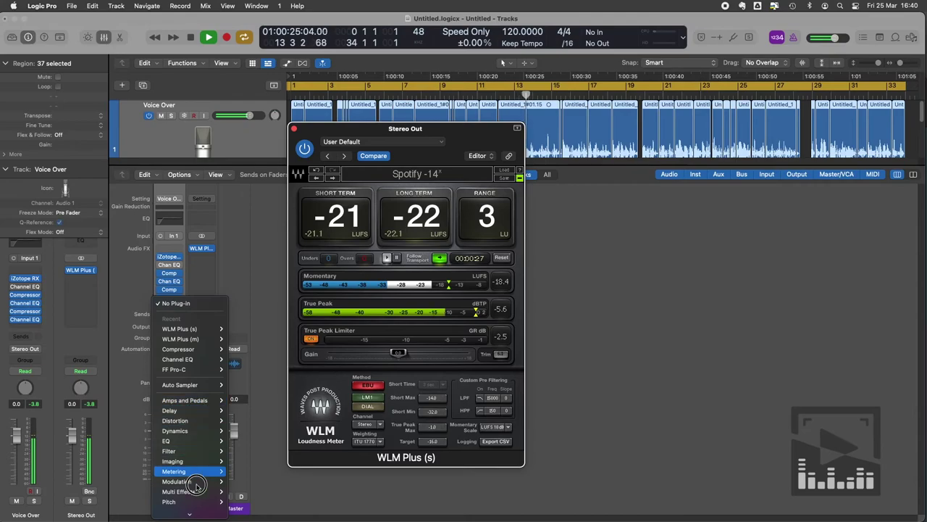
pyautogui.moveTo(196, 498)
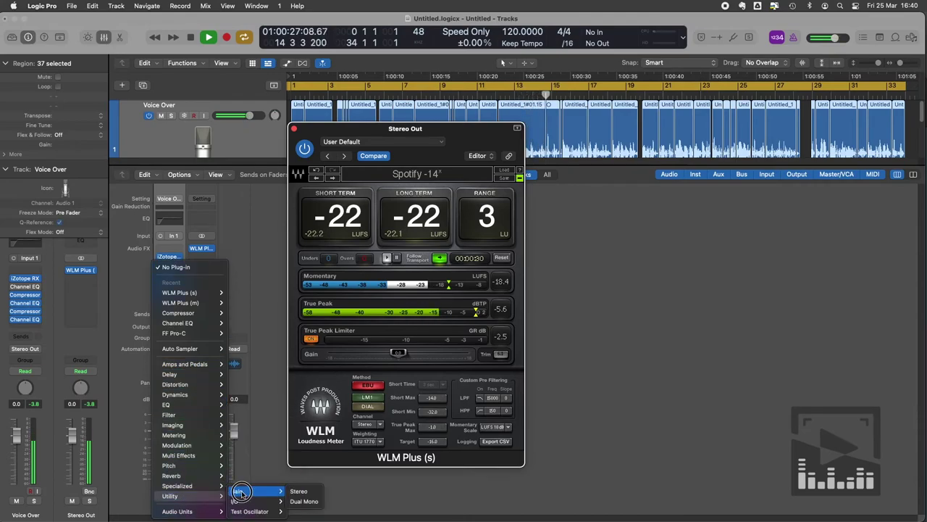
pyautogui.click(297, 490)
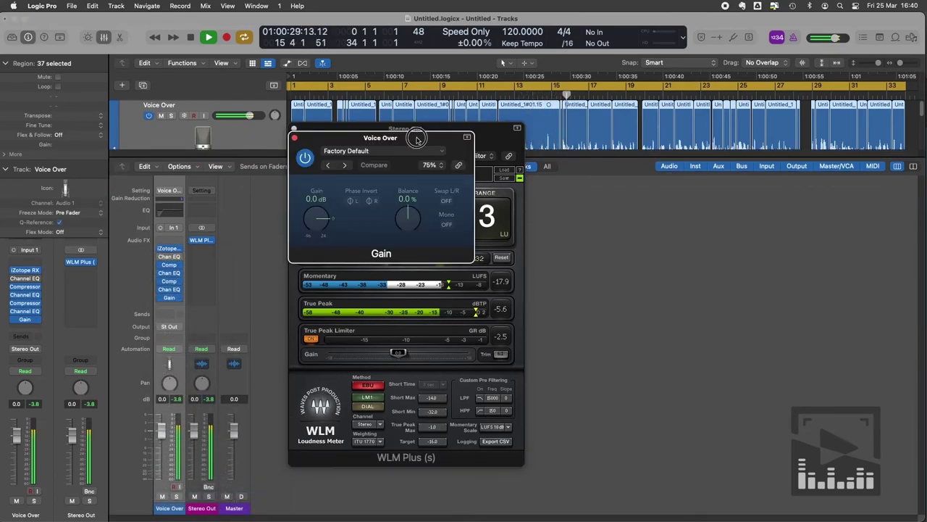
pyautogui.moveTo(417, 133); pyautogui.dragTo(223, 170)
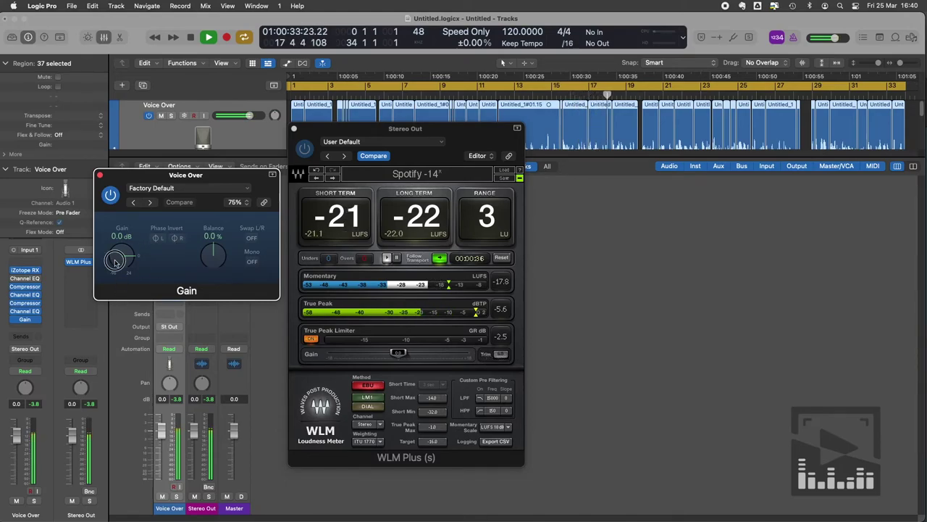
# Step: Raise the Voice Over gain to +5.8 dB and reset the WLM Plus loudness measurement
pyautogui.moveTo(116, 259); pyautogui.dragTo(114, 255)
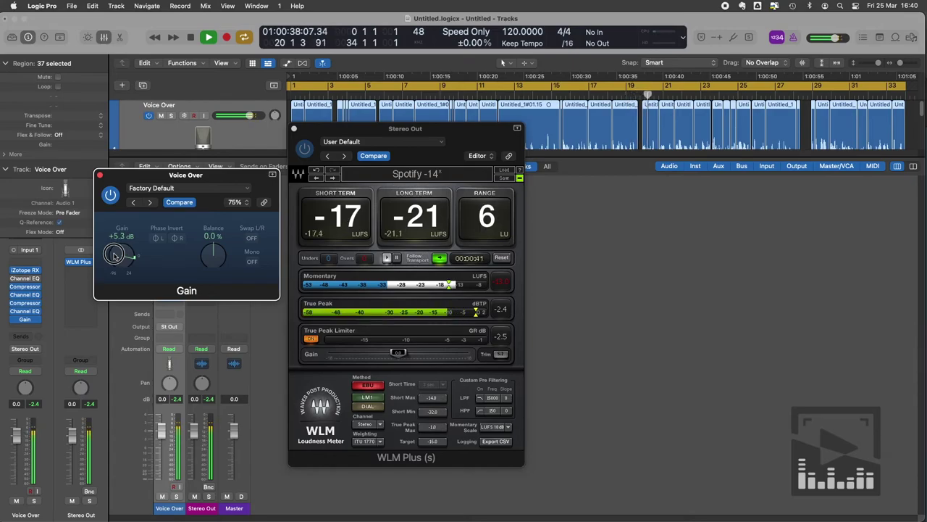
pyautogui.moveTo(114, 255); pyautogui.dragTo(113, 255)
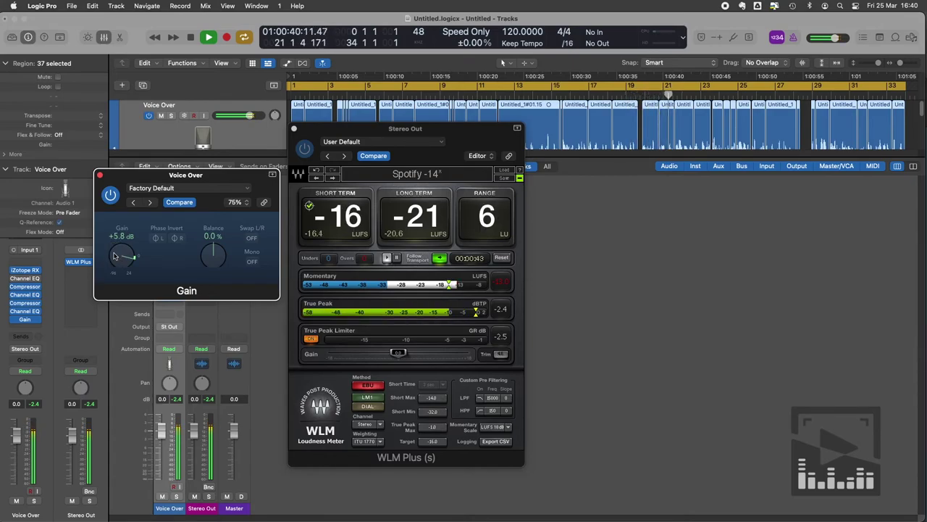
pyautogui.click(502, 257)
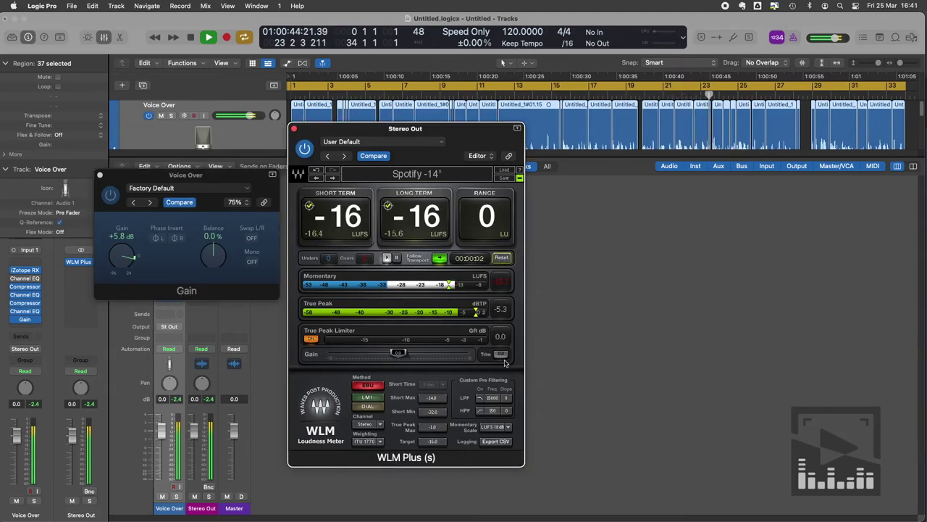
# Step: Set the gain in the Voice Over channel's Gain plug-in to exactly 5 dB
pyautogui.click(120, 236)
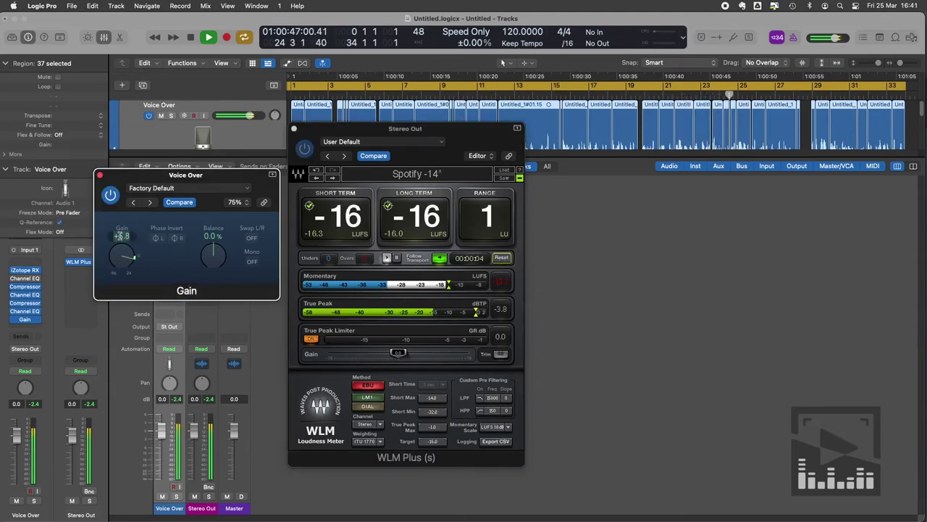
pyautogui.write('5')
pyautogui.press('Return')
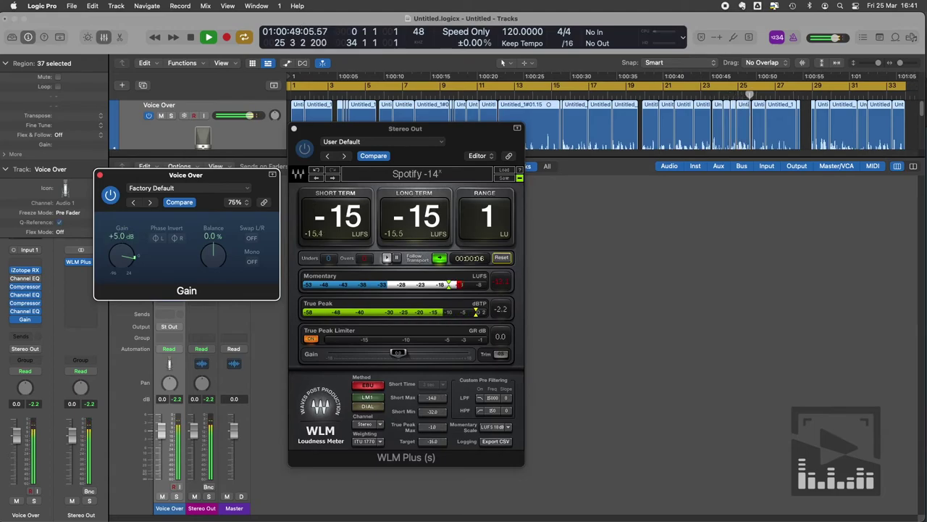
# Step: Remeasure the playback loudness in WLM Plus from a fresh reset, and trim its output gain to the -16 target
pyautogui.click(500, 257)
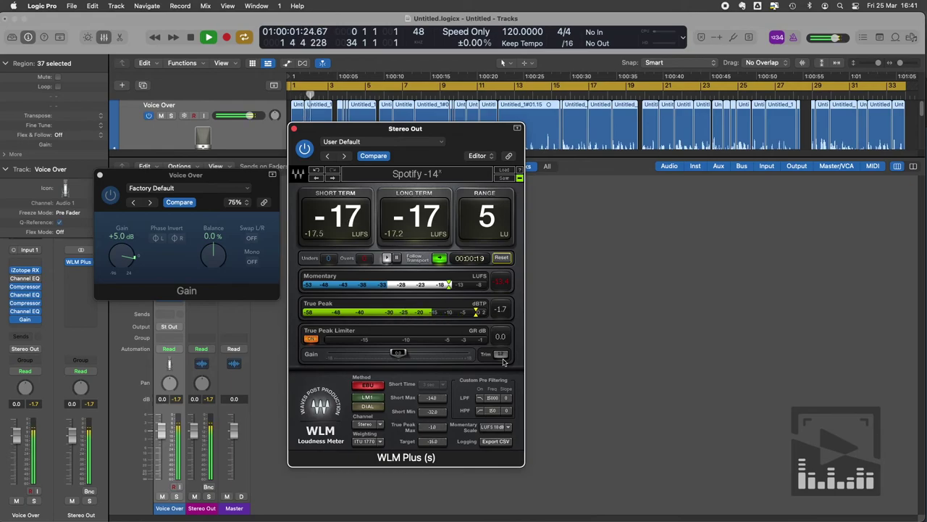
pyautogui.press('space')
pyautogui.click(501, 355)
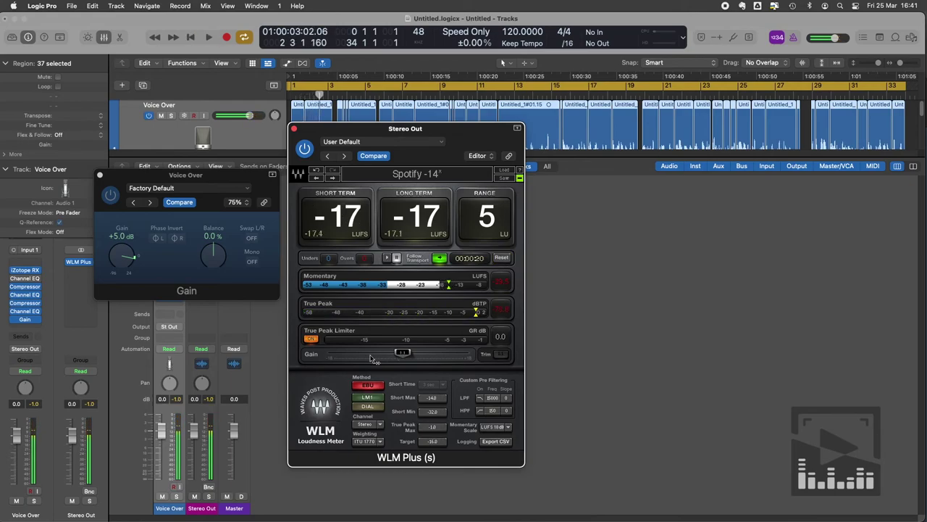
# Step: Close the WLM Plus, Gain and mixer views, return the playhead to the project start, and fit the deselected voice-over regions to the Tracks area
pyautogui.click(293, 129)
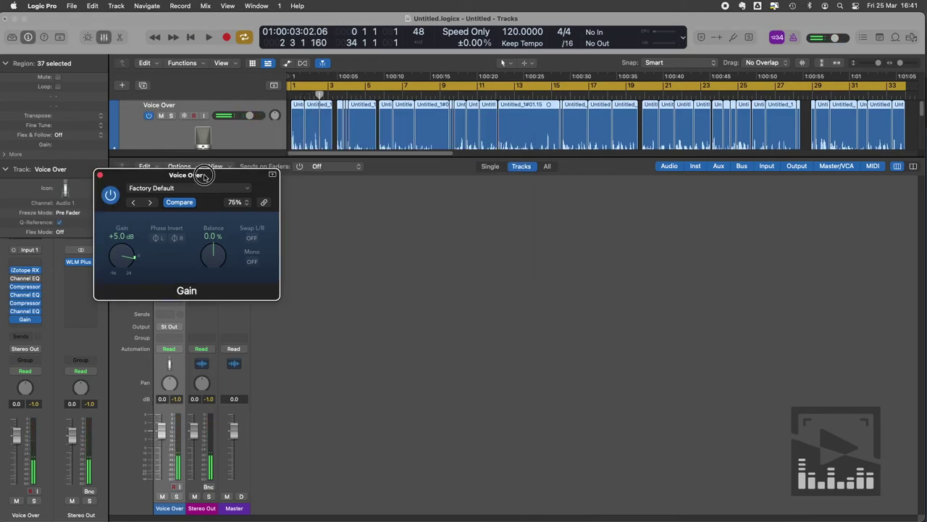
pyautogui.click(100, 175)
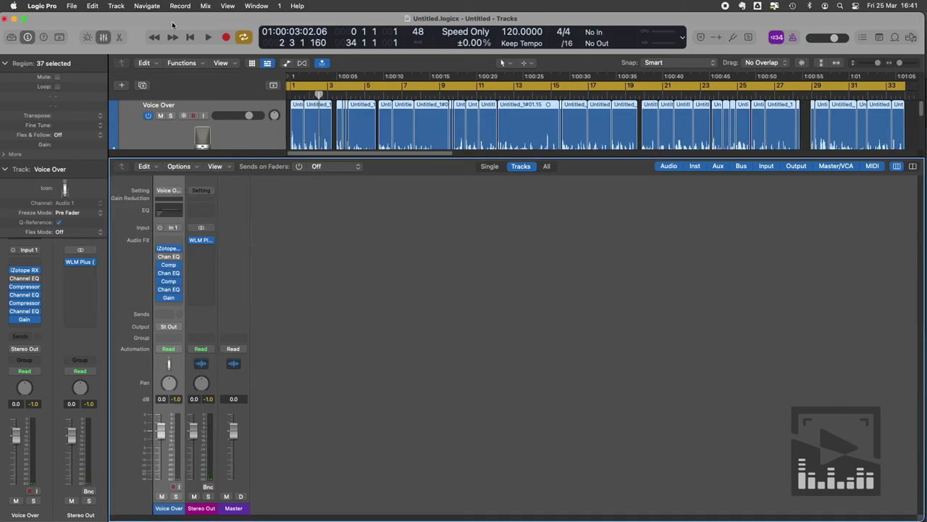
pyautogui.press('Return')
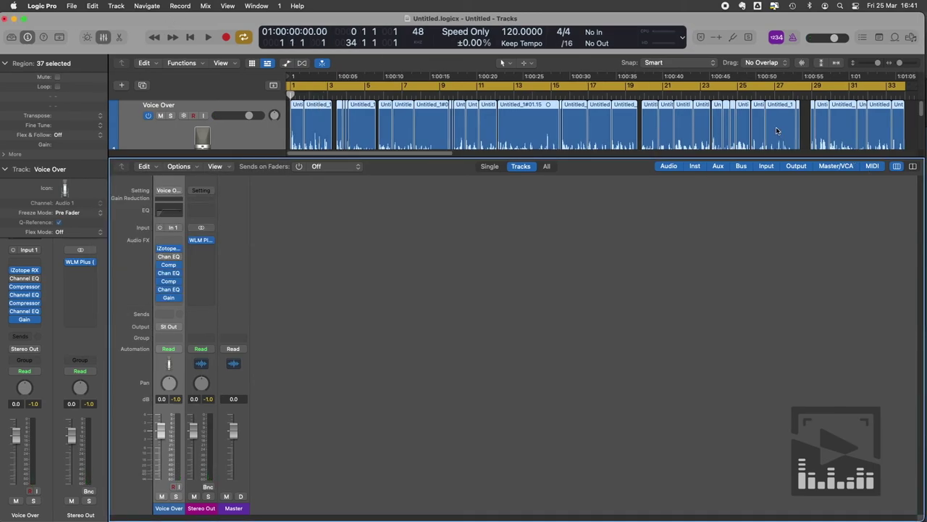
pyautogui.click(802, 124)
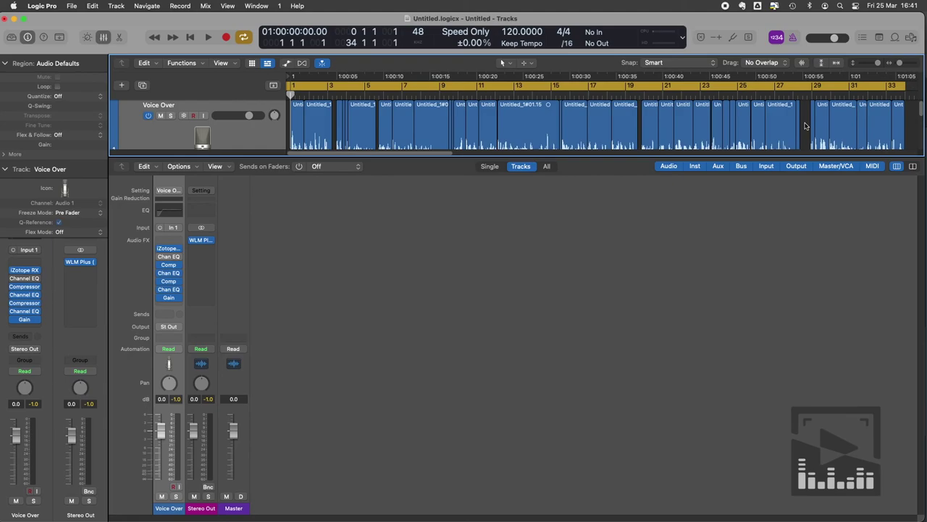
pyautogui.press('x')
pyautogui.press('z')
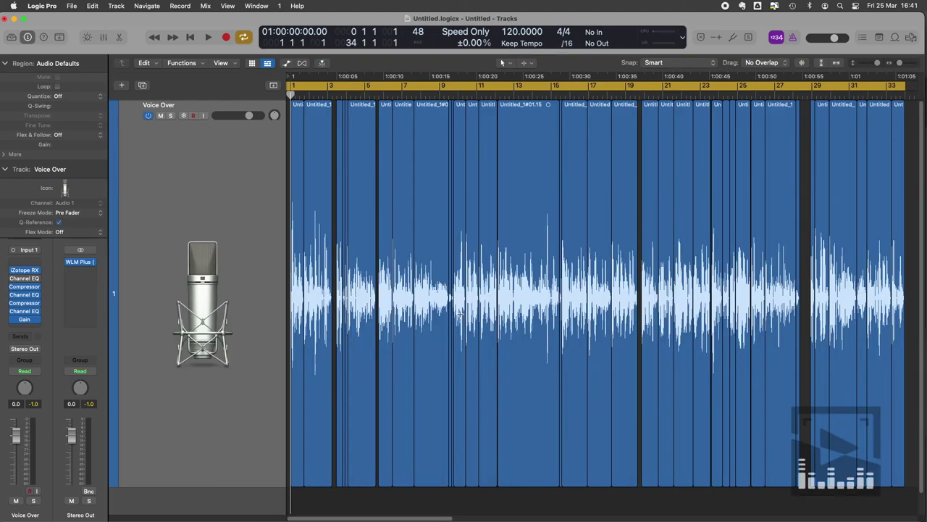
# Step: Set up an offline PCM bounce as a 24-bit, 48000 Hz interleaved Wave without normalizing, and enter a file name beginning "Voic"
pyautogui.press('super+b')
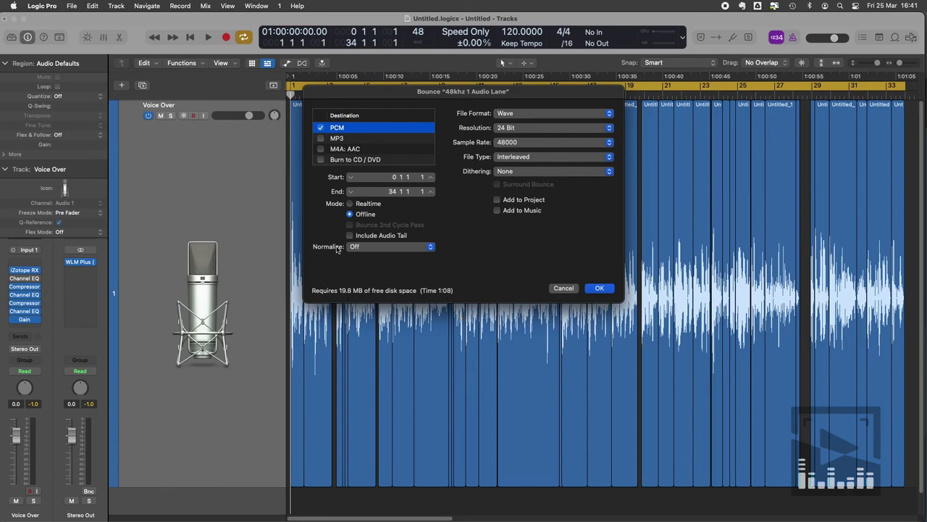
pyautogui.click(605, 289)
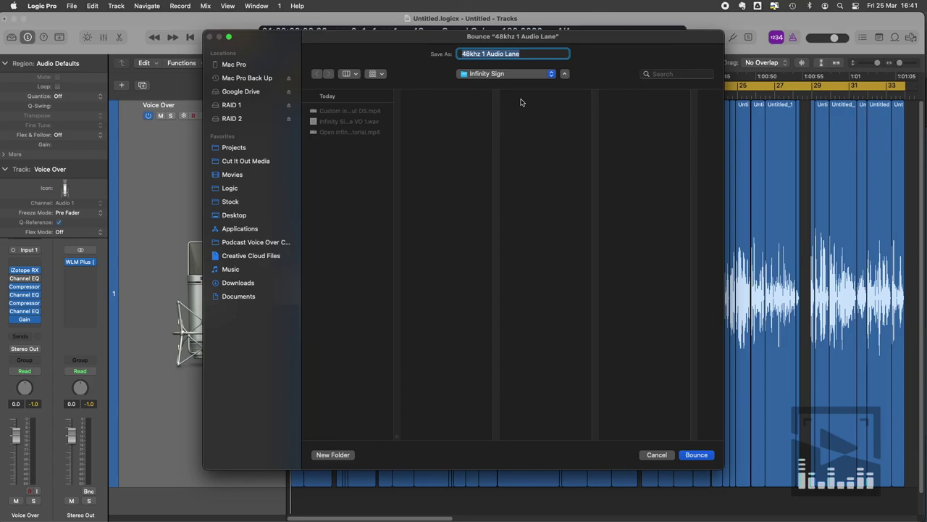
pyautogui.write('Voice Over')
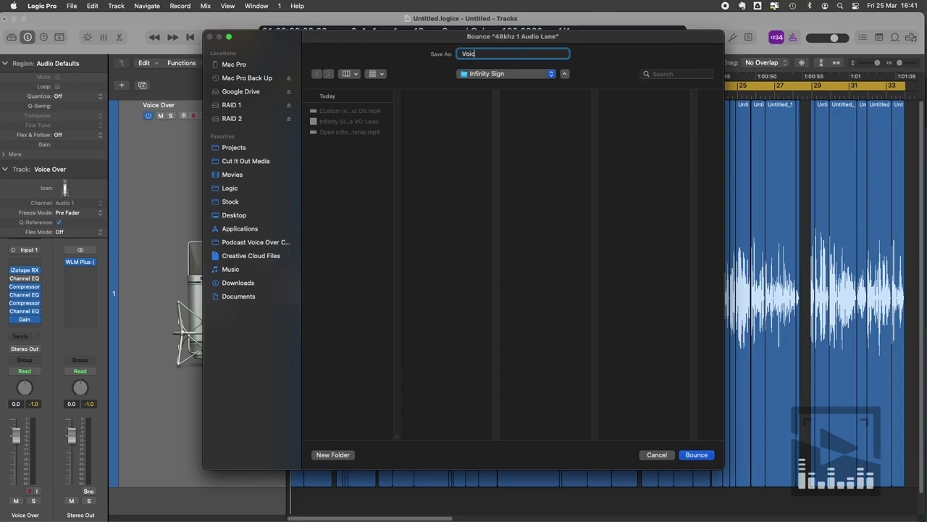